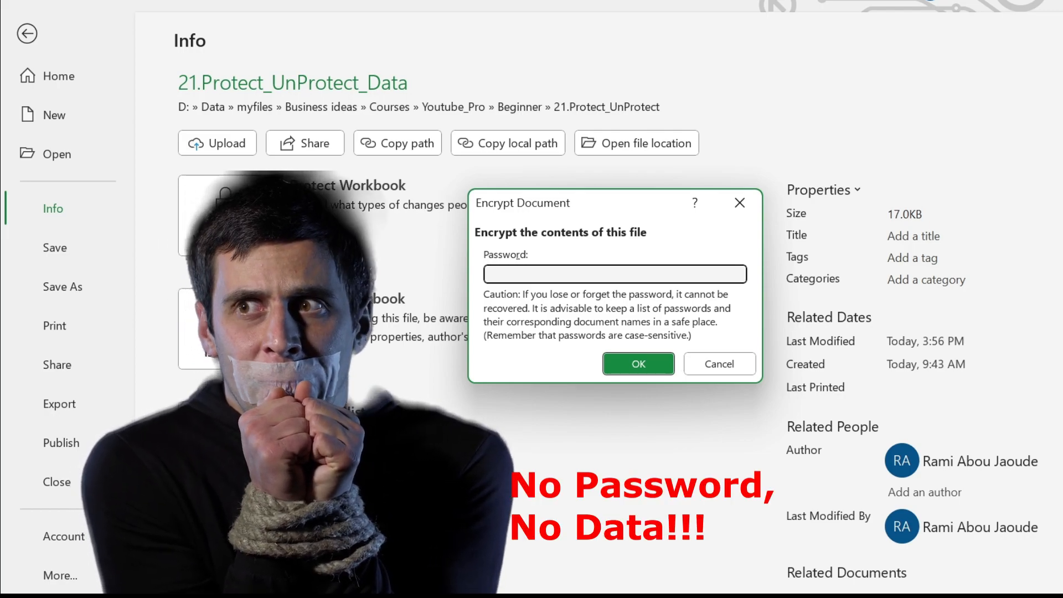
# Encrypt the workbook with a password, entering the password and re-entering it for confirmation
pyautogui.click(514, 273)
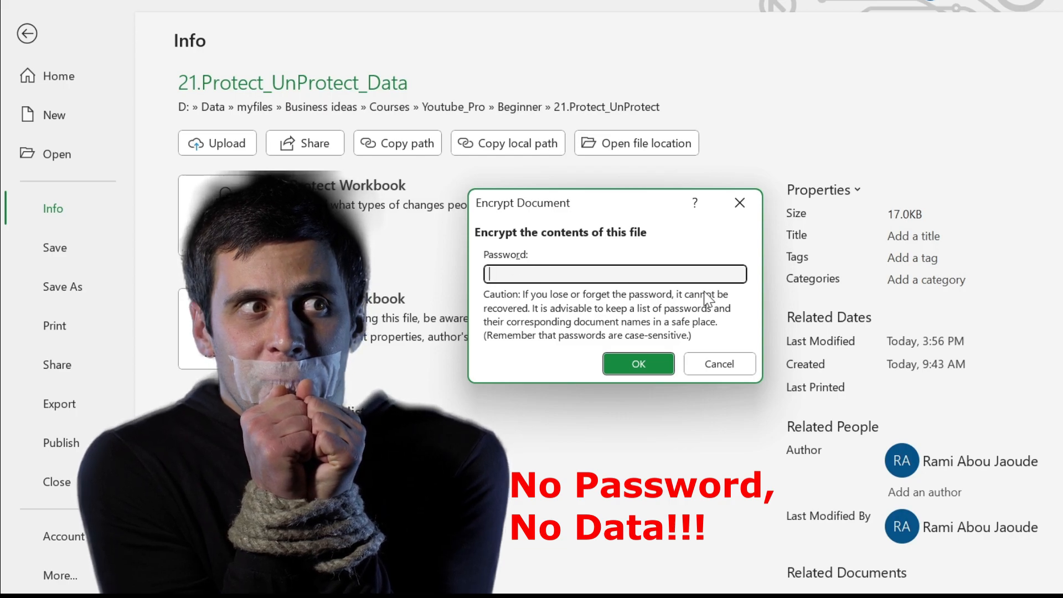
pyautogui.write('••••••••')
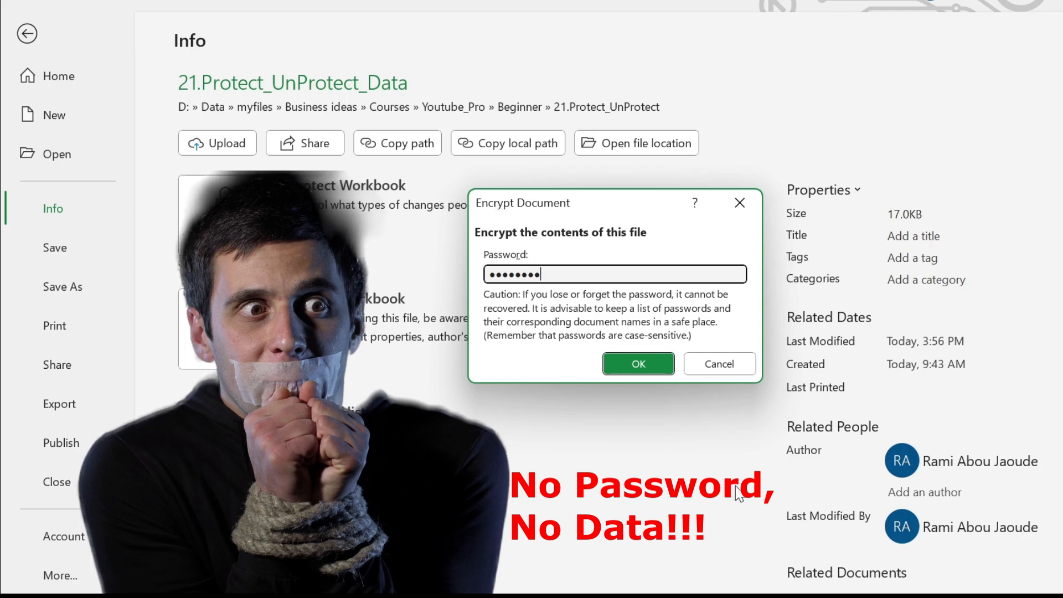
pyautogui.click(639, 364)
pyautogui.write('••••••••')
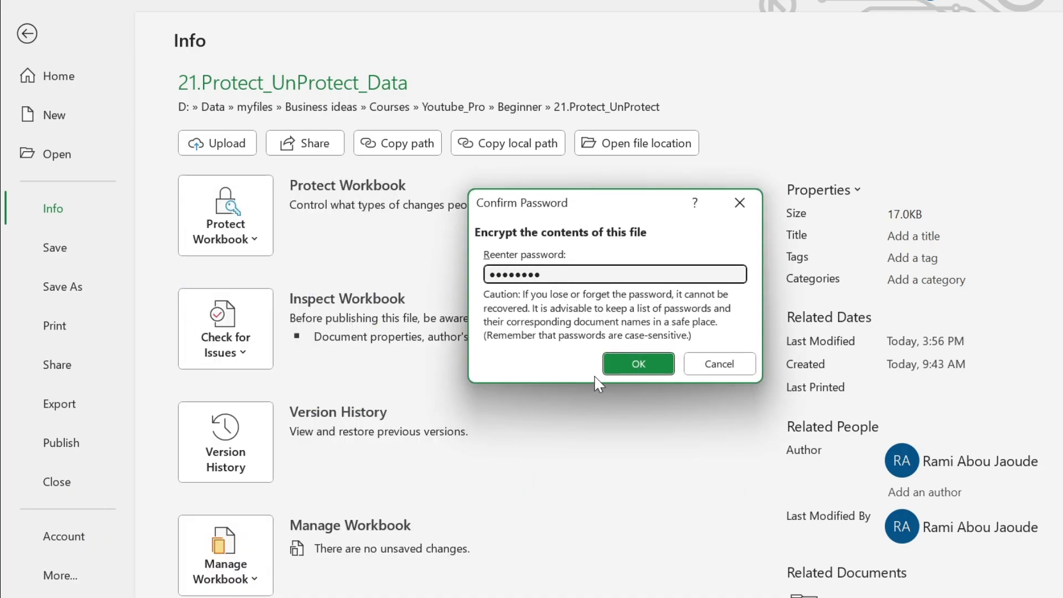
pyautogui.click(616, 370)
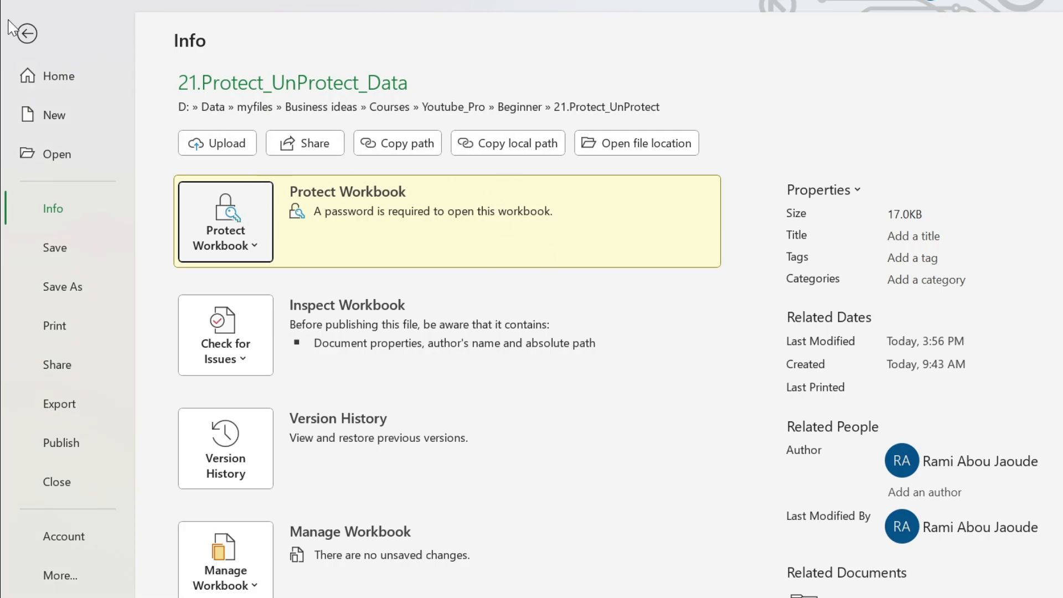
# Save and close the workbook, then reopen 21.Protect_UnProtect_Data.xlsx by entering its password
pyautogui.click(14, 27)
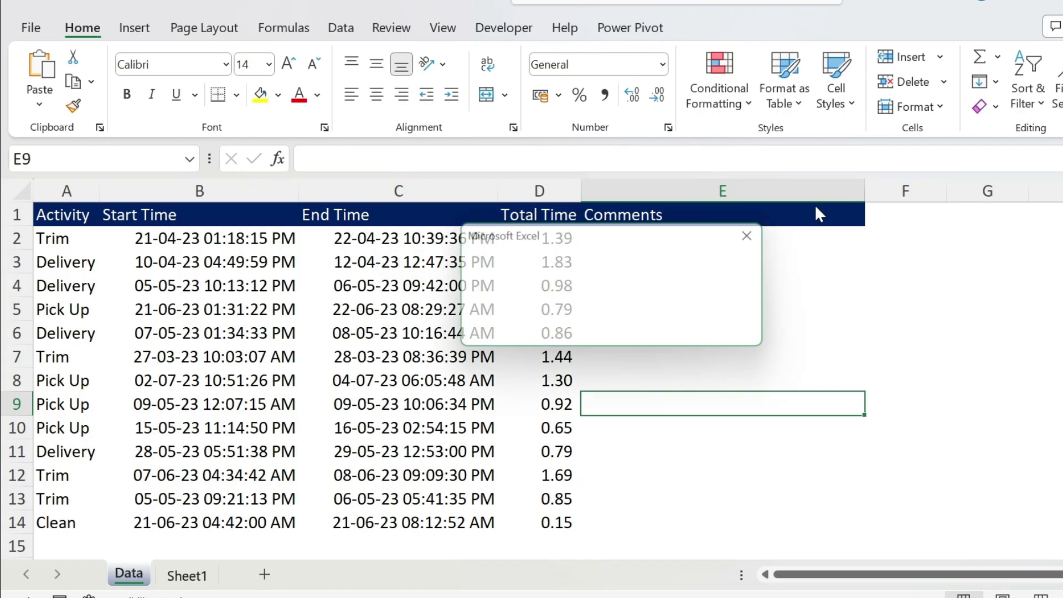
pyautogui.click(554, 320)
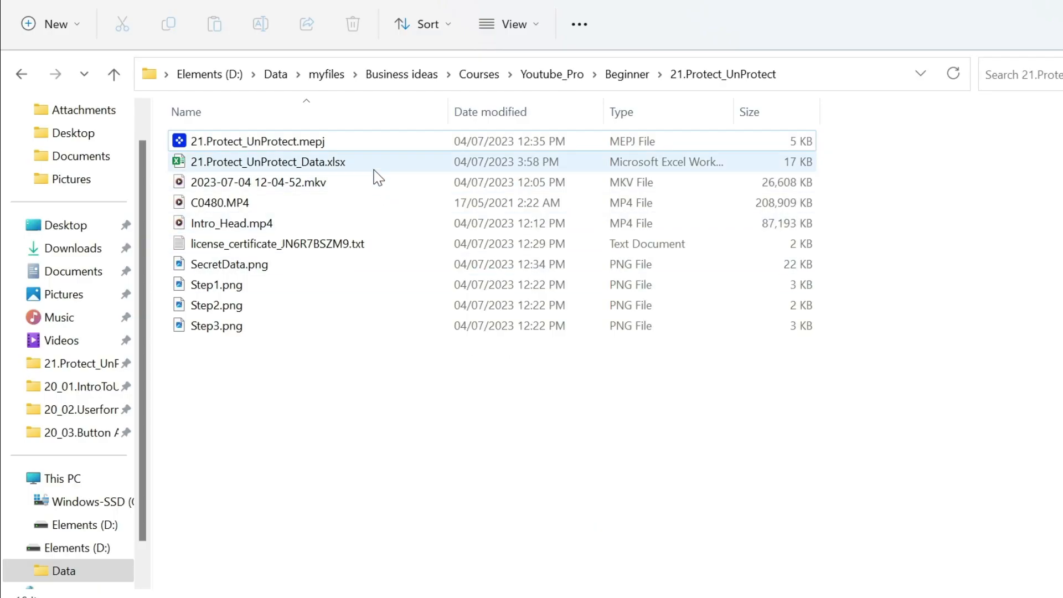
pyautogui.doubleClick(376, 165)
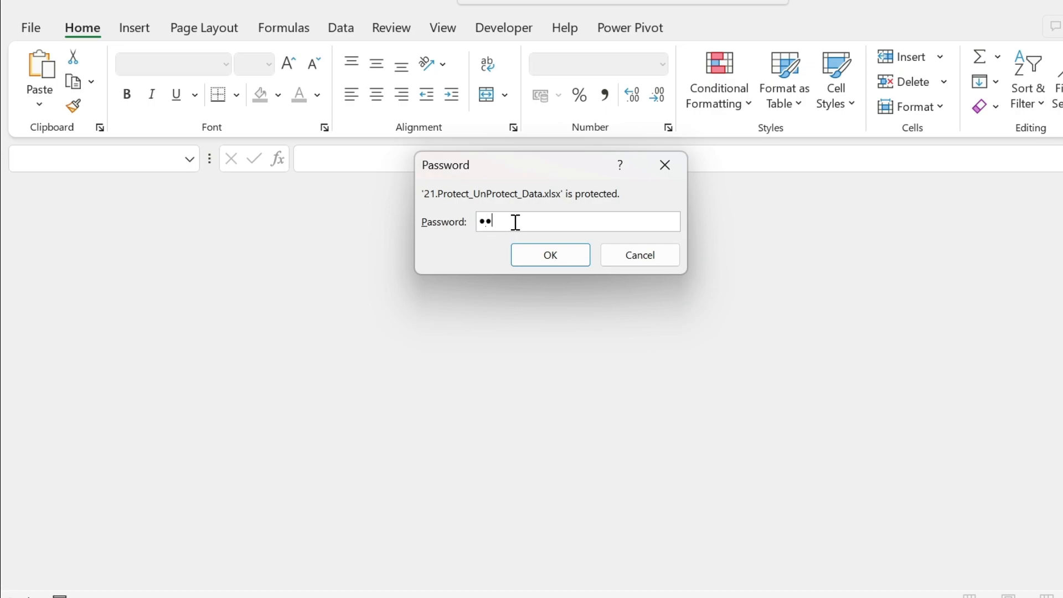
pyautogui.click(532, 253)
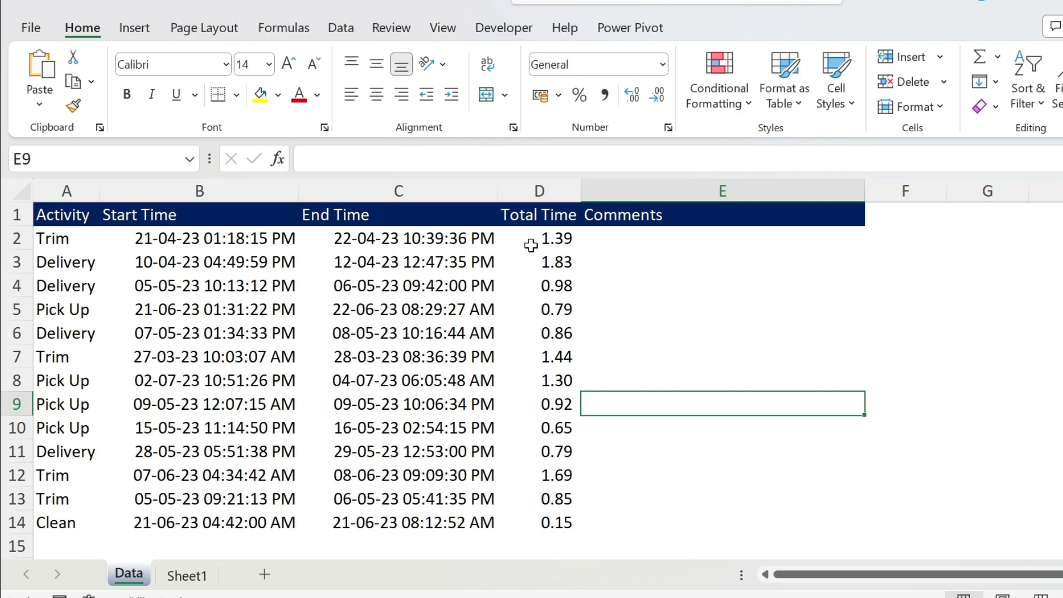
# Remove the workbook's encryption by clearing its stored open password
pyautogui.click(29, 29)
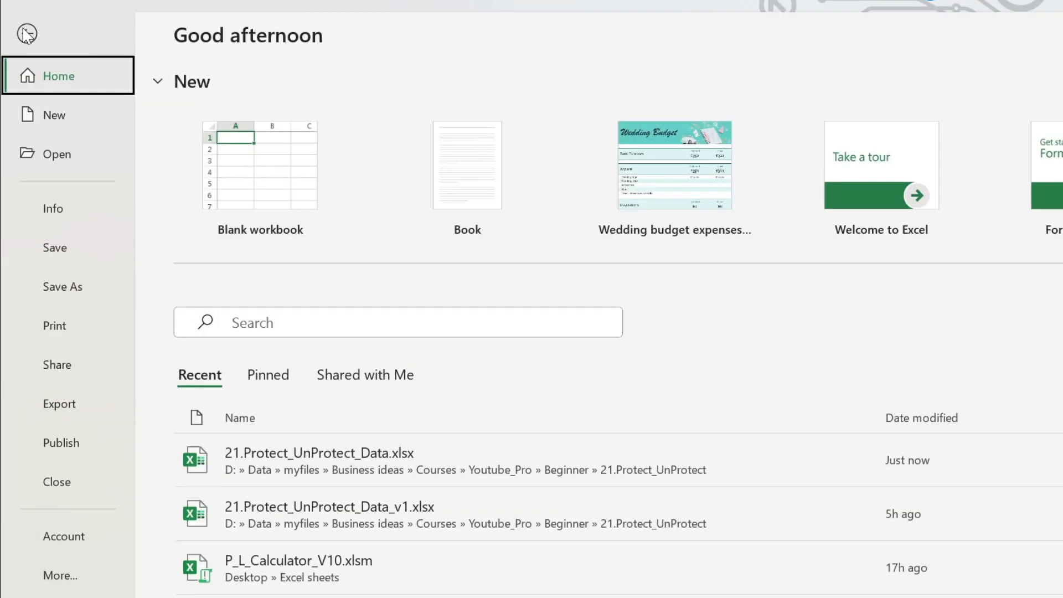
pyautogui.click(49, 208)
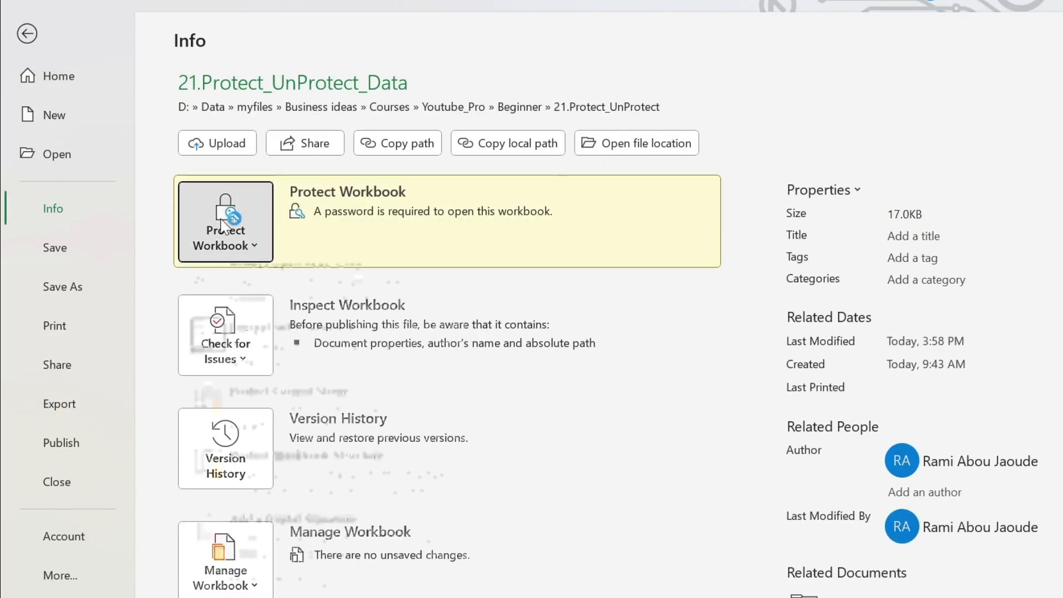
pyautogui.click(226, 222)
pyautogui.scroll(-1, 323, 404)
pyautogui.scroll(1, 338, 519)
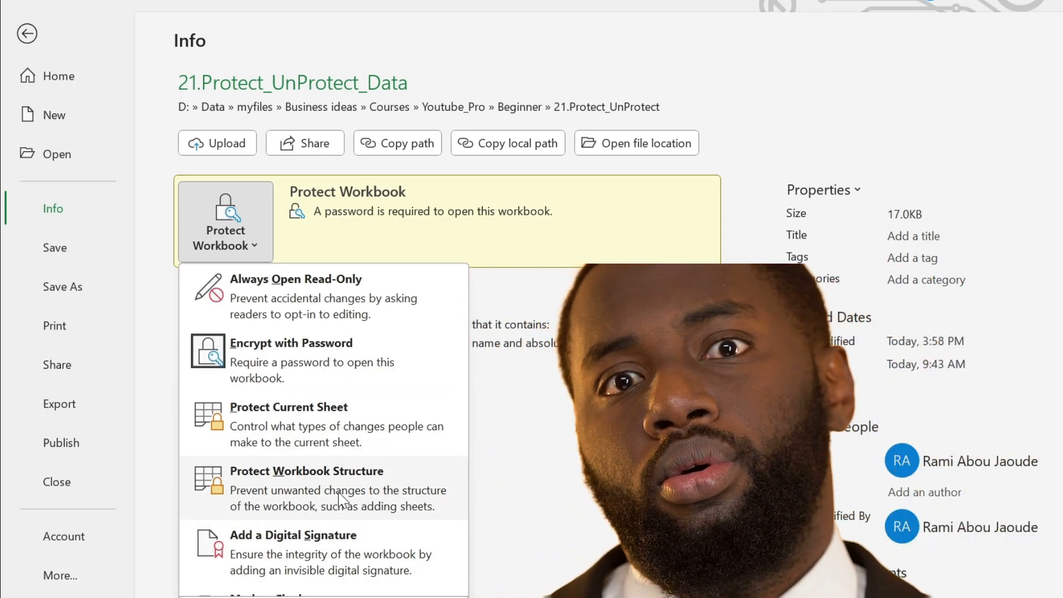
pyautogui.click(321, 377)
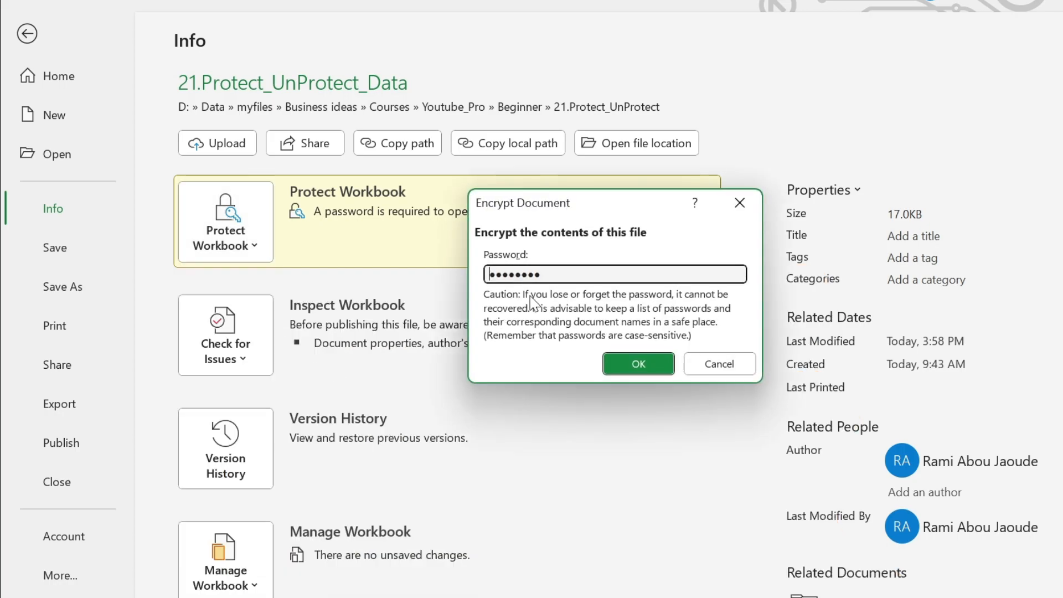
pyautogui.moveTo(564, 275); pyautogui.dragTo(403, 283)
pyautogui.press('BackSpace')
pyautogui.click(618, 368)
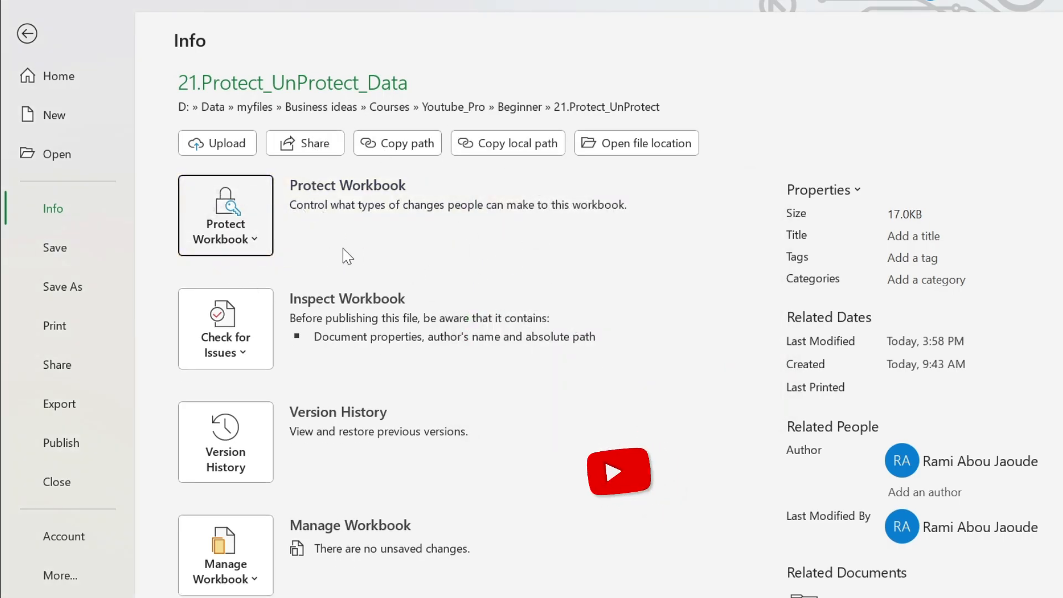
# Protect the workbook structure with a password, entering and confirming it, and check which sheet commands the Data sheet offers
pyautogui.click(27, 33)
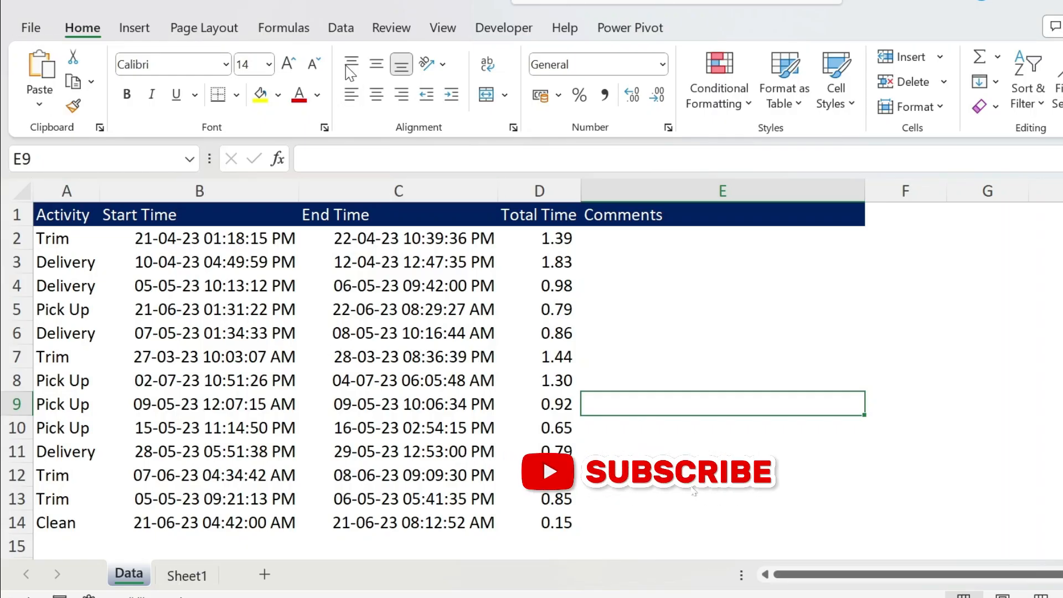
pyautogui.click(391, 27)
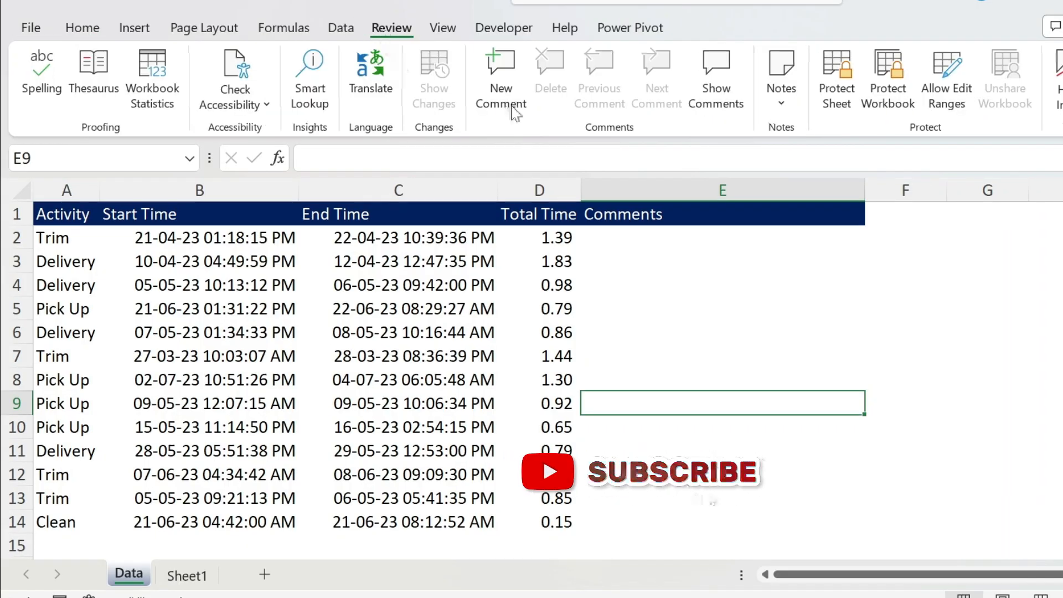
pyautogui.click(885, 70)
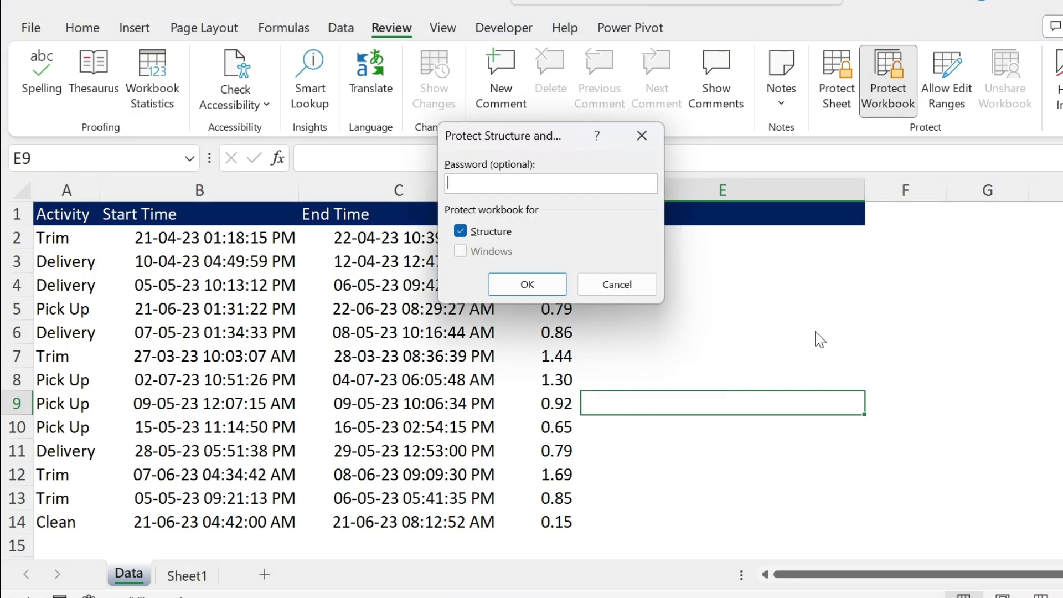
pyautogui.write('1')
pyautogui.click(534, 279)
pyautogui.write('1')
pyautogui.click(559, 287)
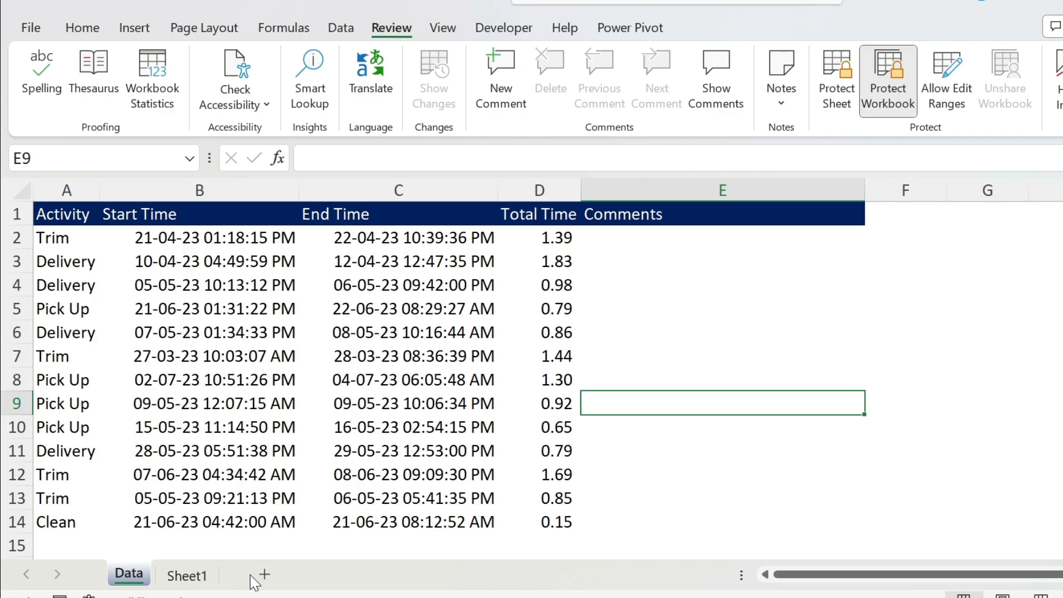
pyautogui.rightClick(129, 575)
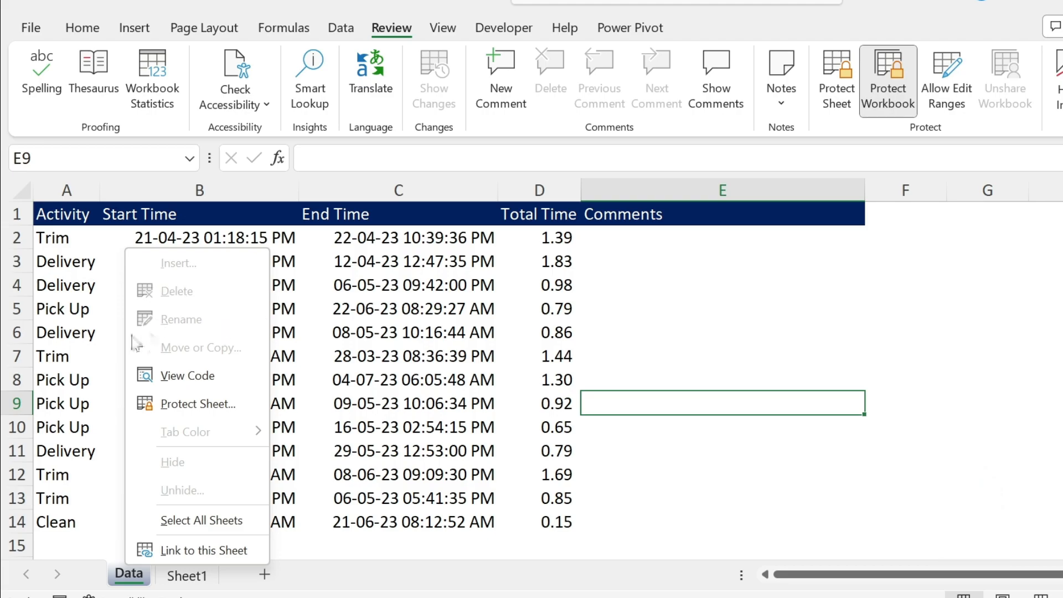
pyautogui.click(627, 329)
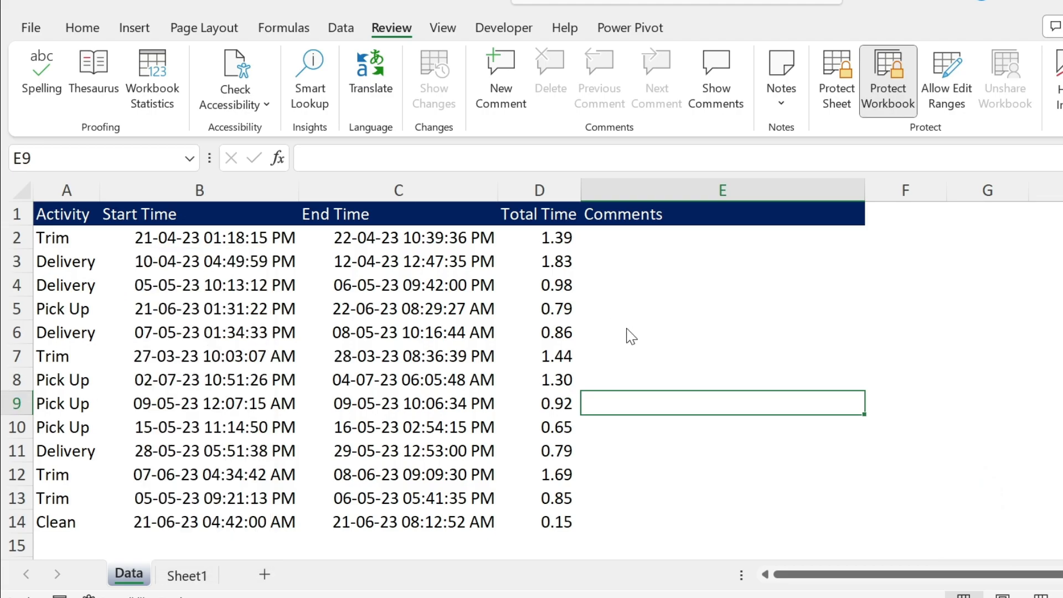
# Unprotect the workbook structure with its password and add a new sheet after the Data sheet
pyautogui.click(875, 110)
pyautogui.write('1')
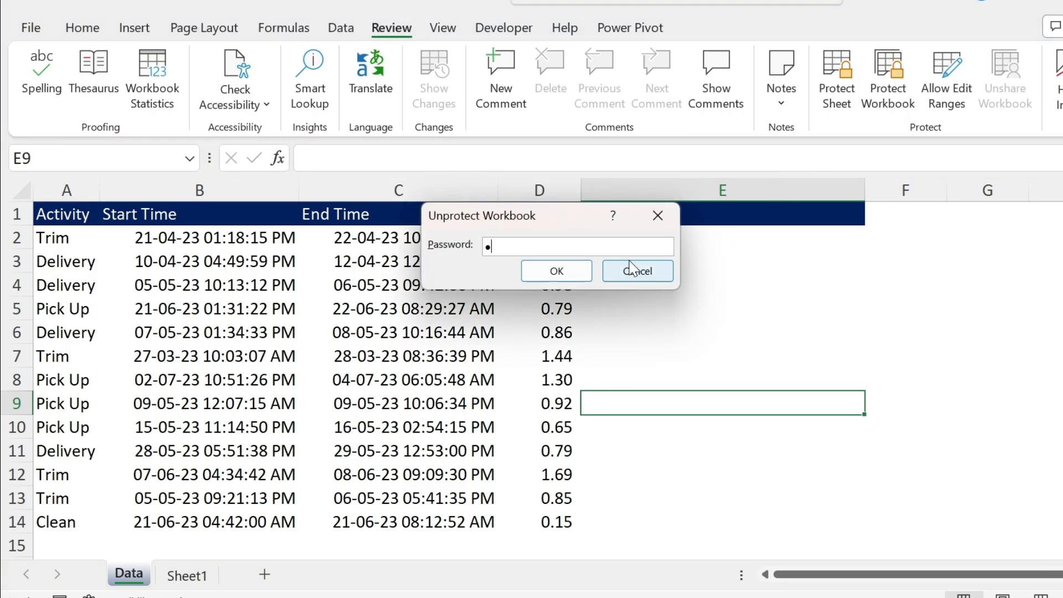
pyautogui.click(556, 269)
pyautogui.click(271, 573)
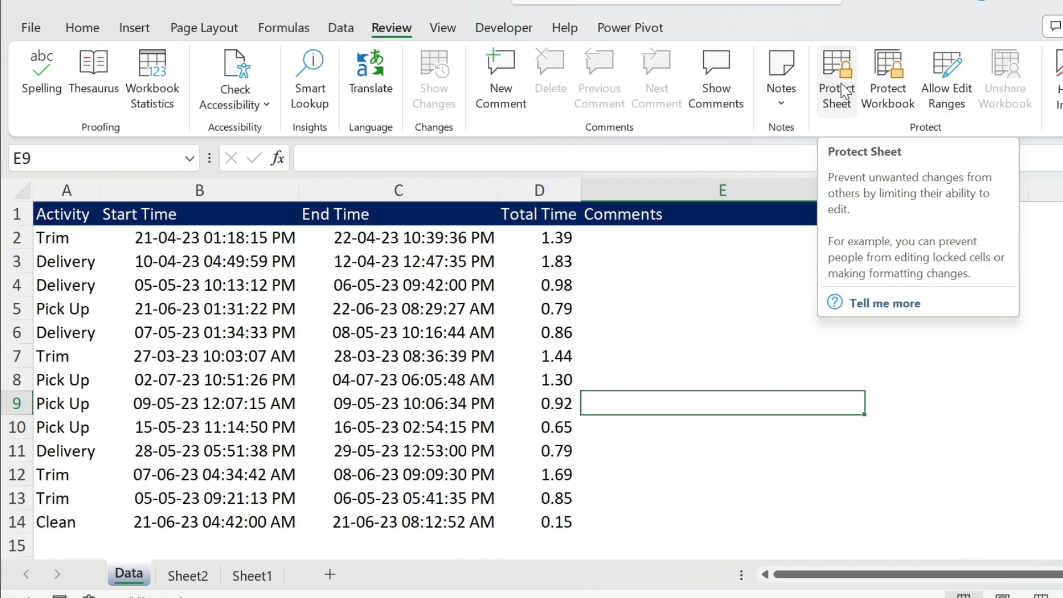
# Protect the Data sheet with a password, allowing users to insert columns but not rows, and confirm the password
pyautogui.click(844, 91)
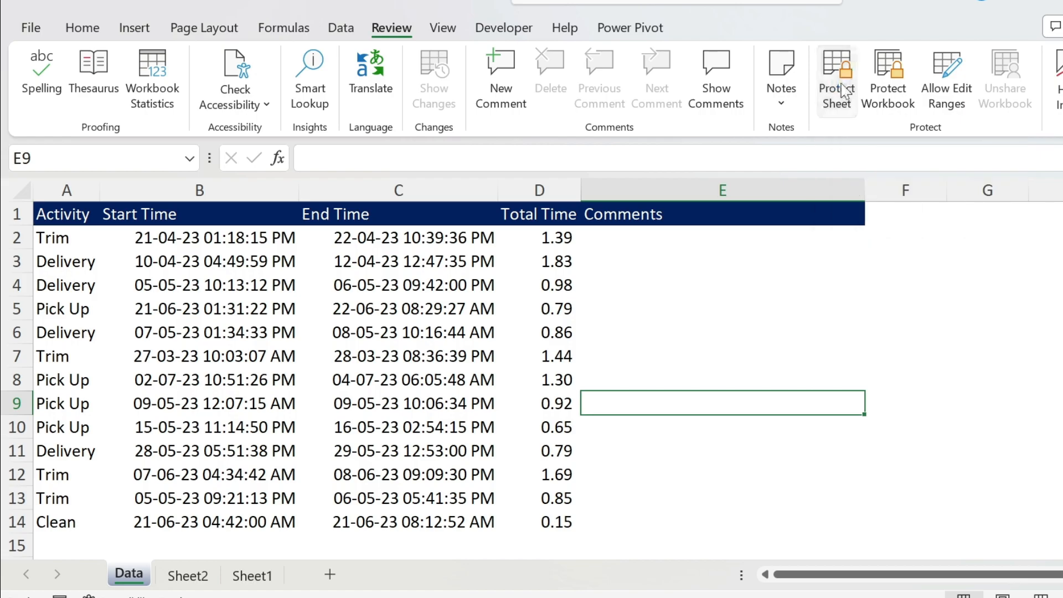
pyautogui.click(448, 266)
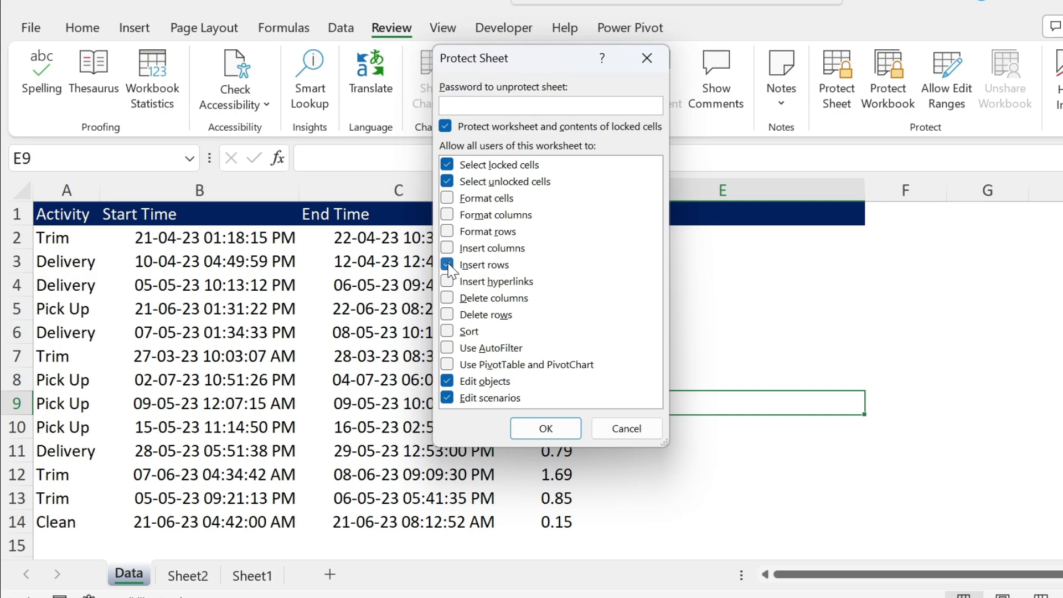
pyautogui.click(448, 265)
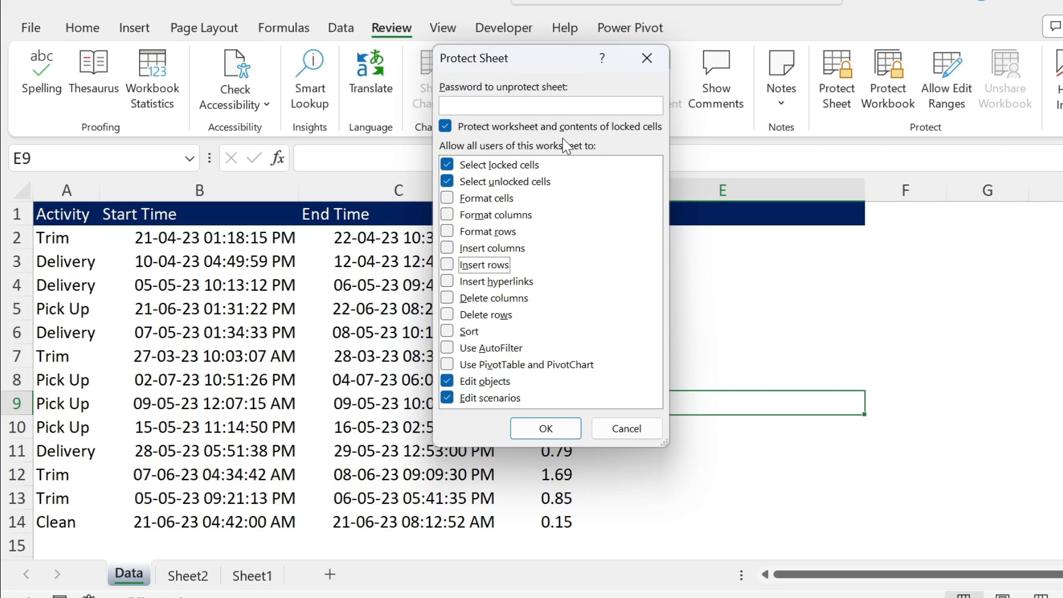
pyautogui.click(500, 104)
pyautogui.click(447, 248)
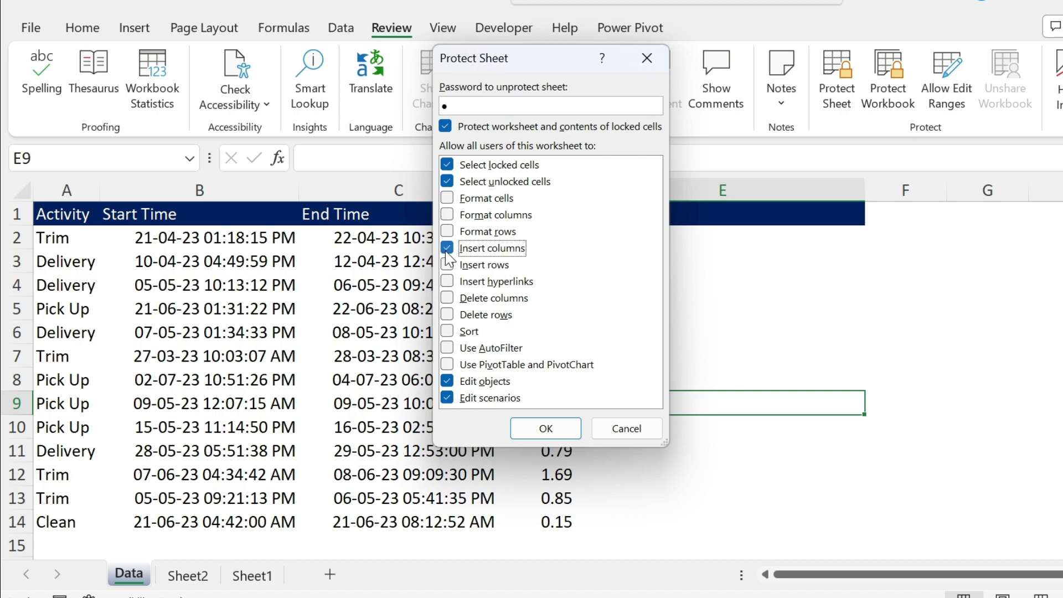
pyautogui.click(569, 434)
pyautogui.write('1')
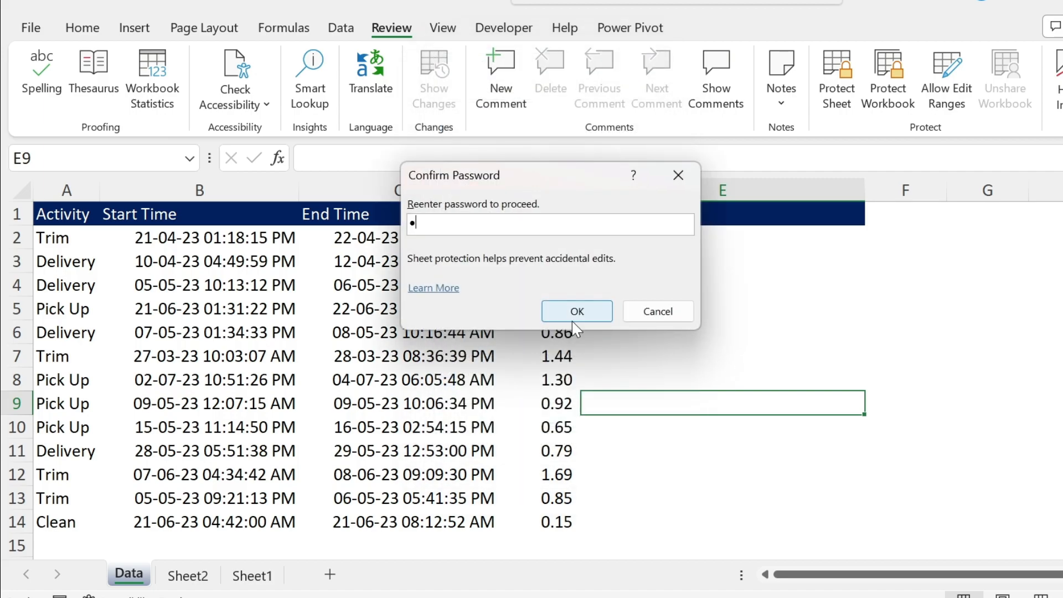
pyautogui.click(572, 319)
# Try to edit the End Time value in cell C5 of the protected sheet
pyautogui.click(449, 305)
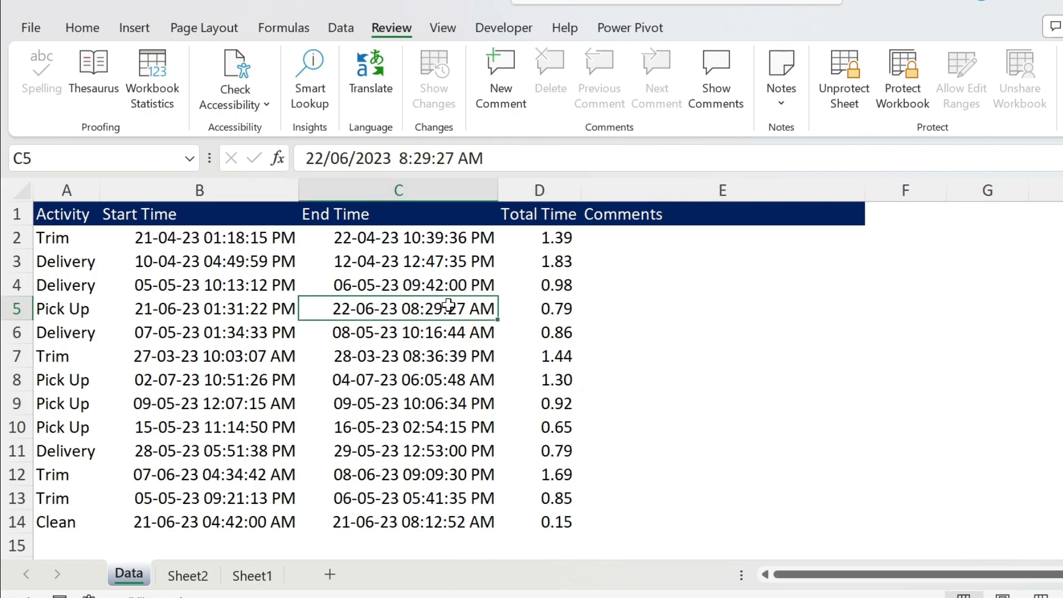
pyautogui.doubleClick(449, 305)
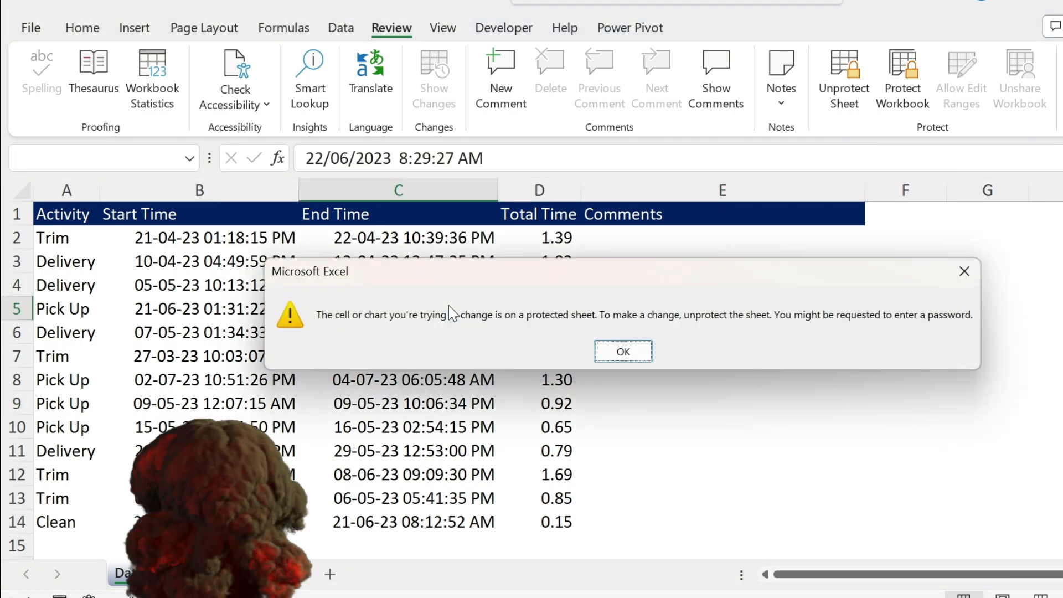
pyautogui.click(624, 352)
# Insert a blank column before the Total Time column
pyautogui.click(507, 188)
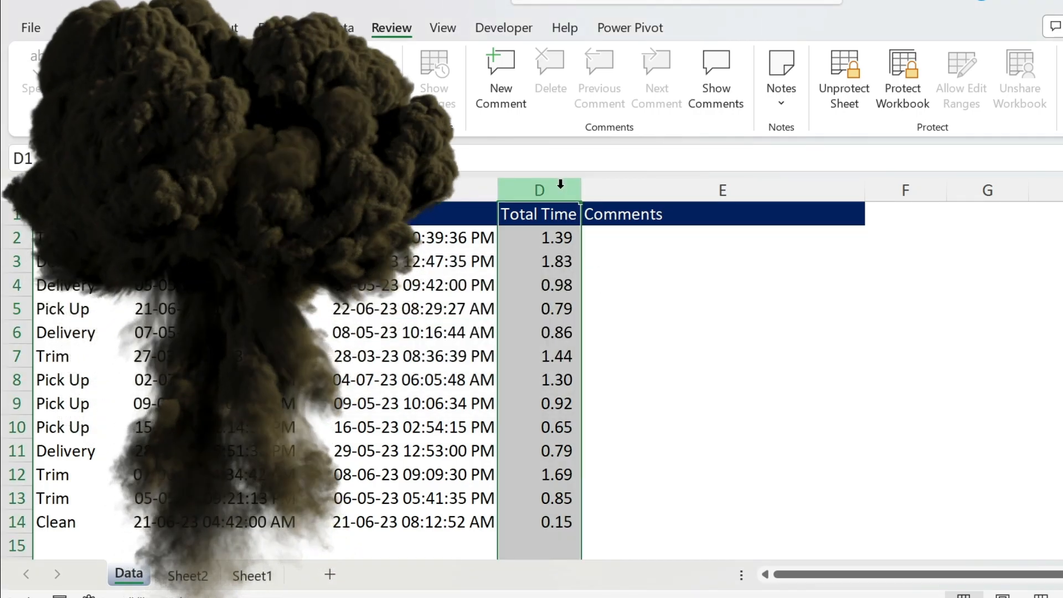
pyautogui.rightClick(563, 192)
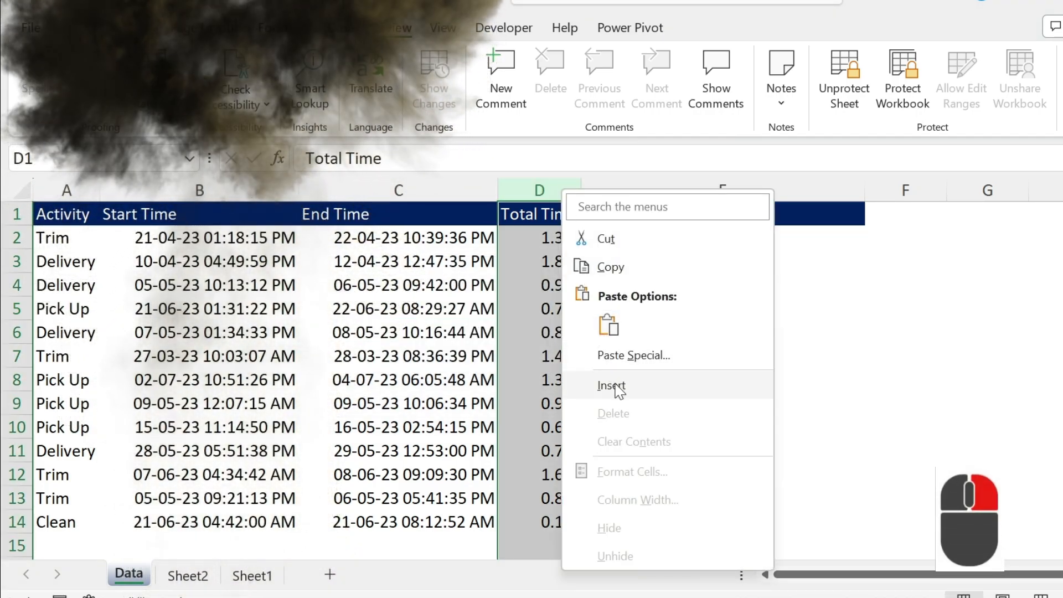
pyautogui.click(613, 383)
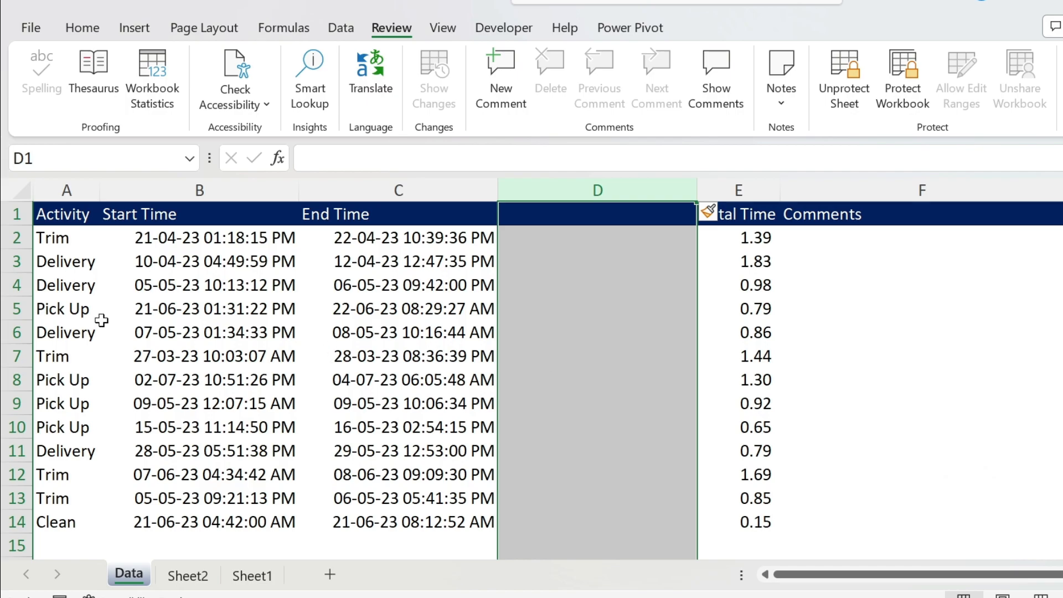
# Check which row commands are available for row 5 on the protected sheet
pyautogui.click(14, 310)
pyautogui.rightClick(16, 315)
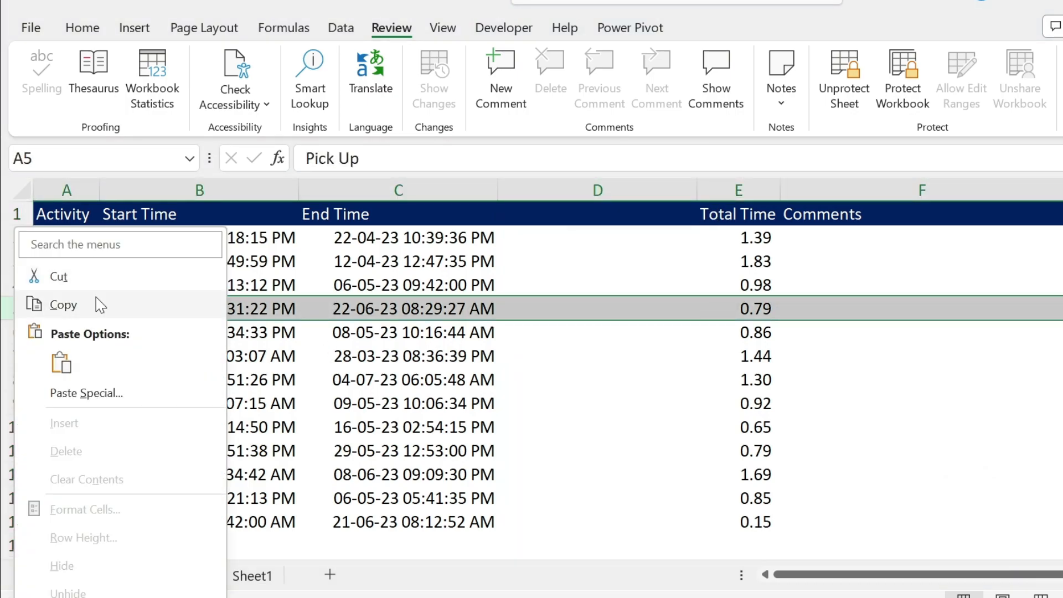
pyautogui.press('Escape')
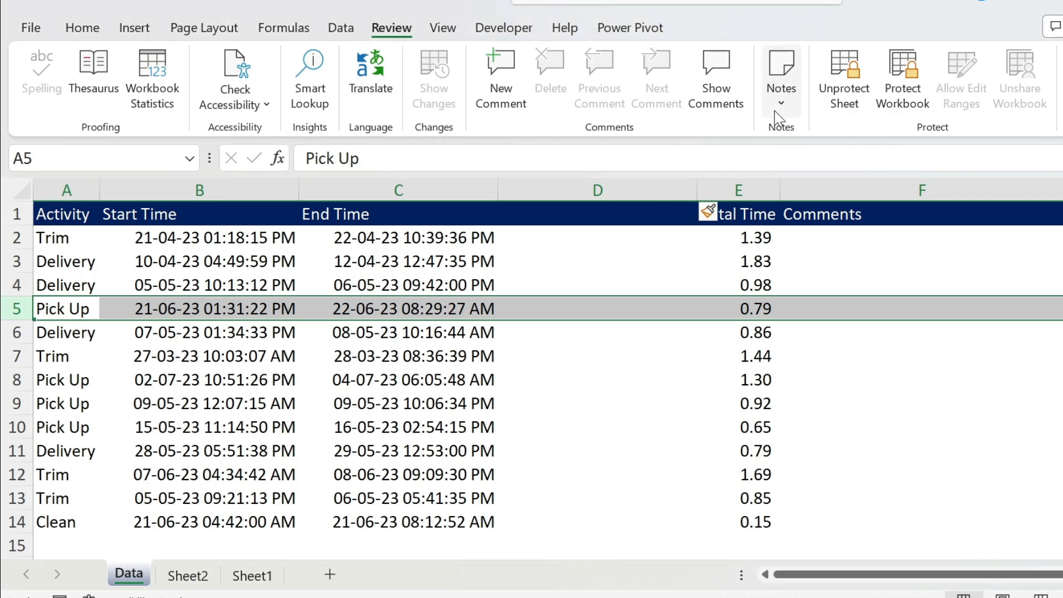
# Unprotect the Data sheet by entering its password
pyautogui.click(844, 78)
pyautogui.write('1')
pyautogui.click(575, 274)
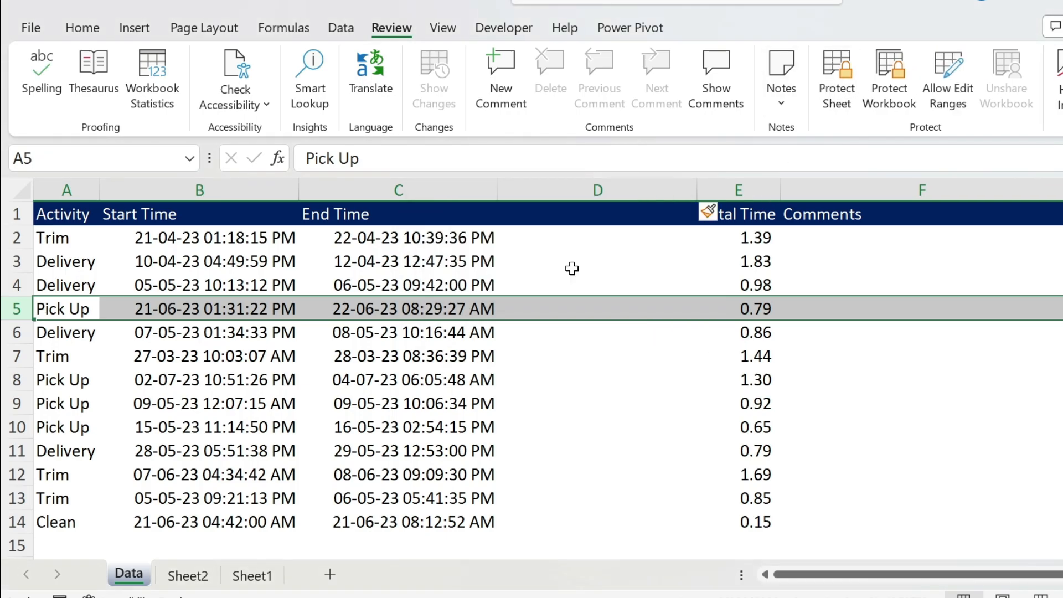
# Delete the blank column D between End Time and Total Time
pyautogui.click(602, 190)
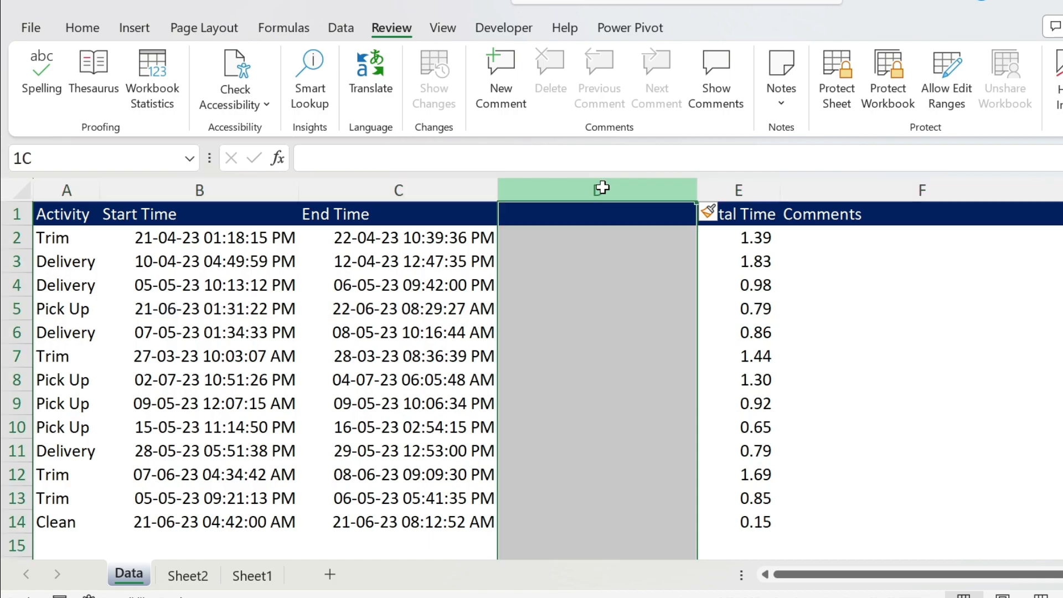
pyautogui.rightClick(602, 190)
pyautogui.click(657, 412)
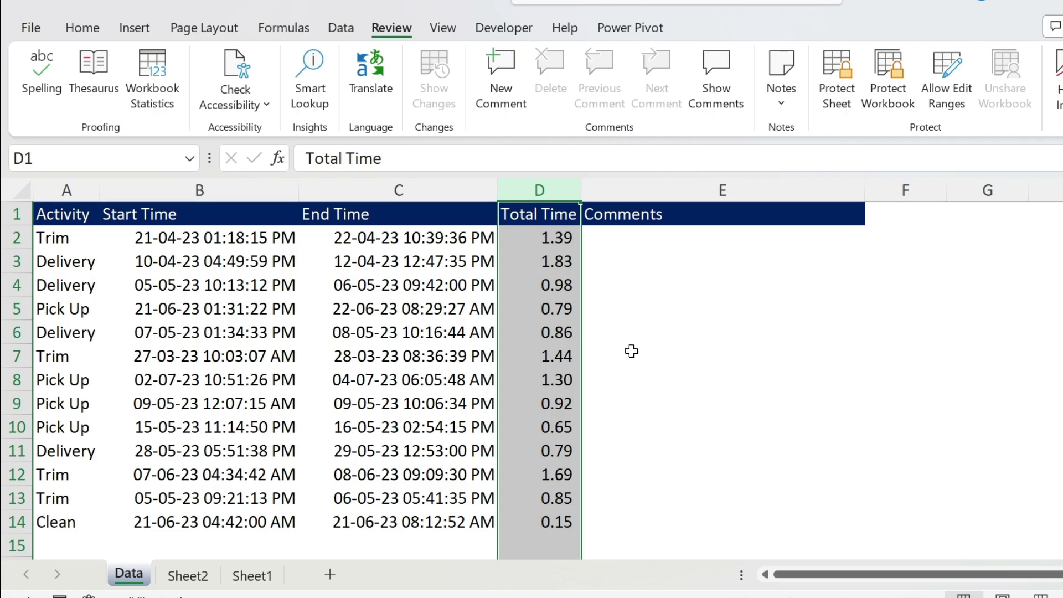
# Turn on the Hidden protection attribute for the Total Time formulas in D2:D14
pyautogui.click(552, 237)
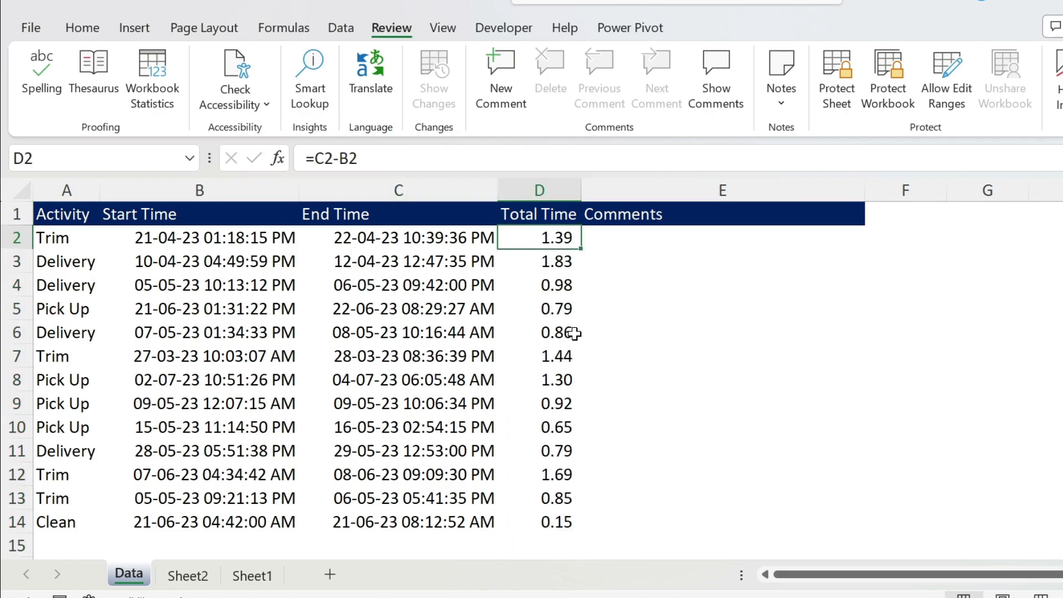
pyautogui.moveTo(548, 236); pyautogui.dragTo(534, 522)
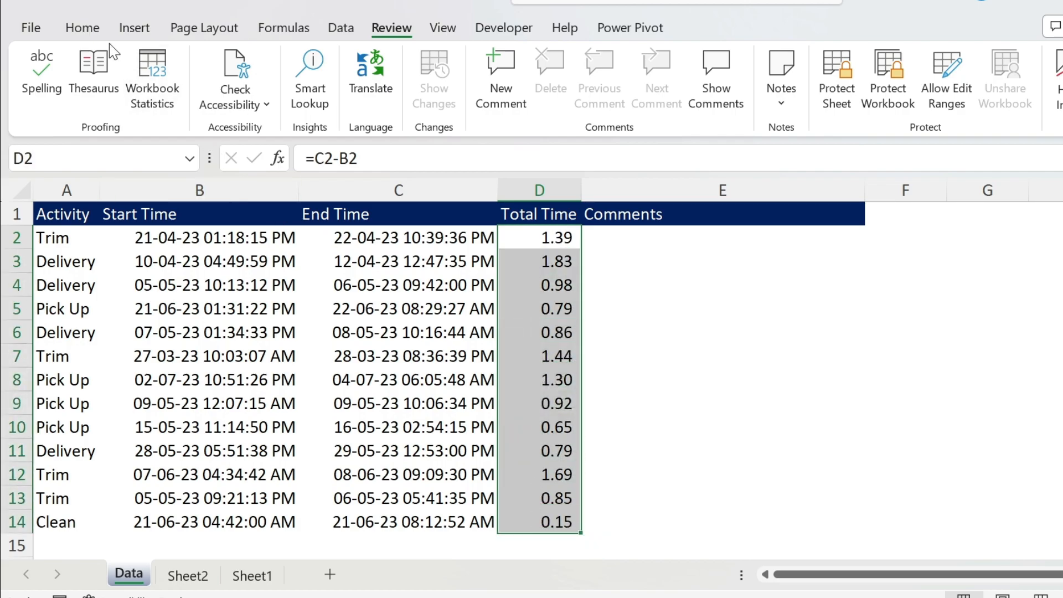
pyautogui.click(82, 28)
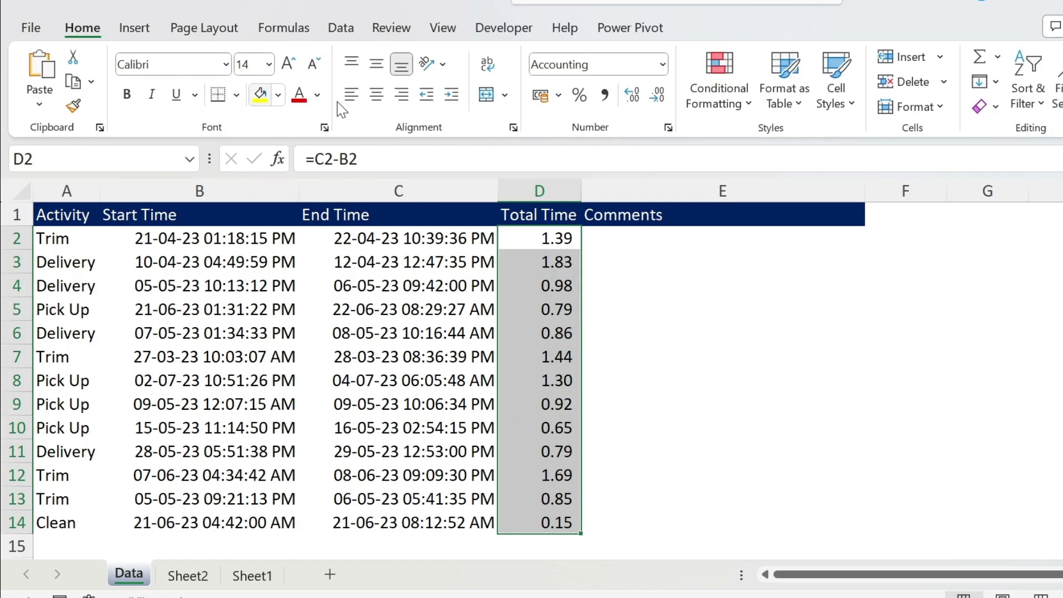
pyautogui.click(668, 127)
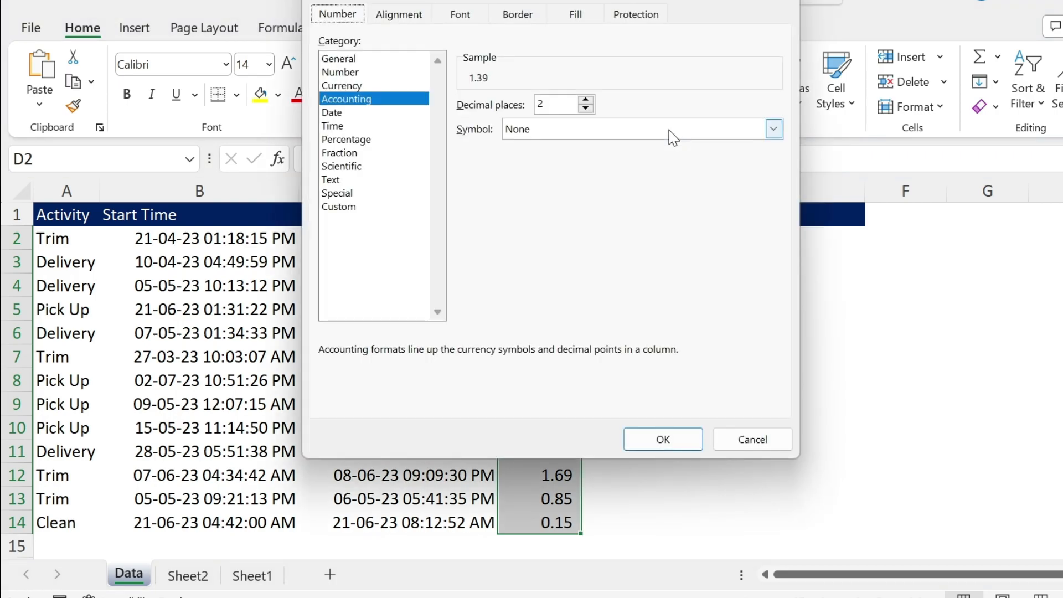
pyautogui.click(641, 16)
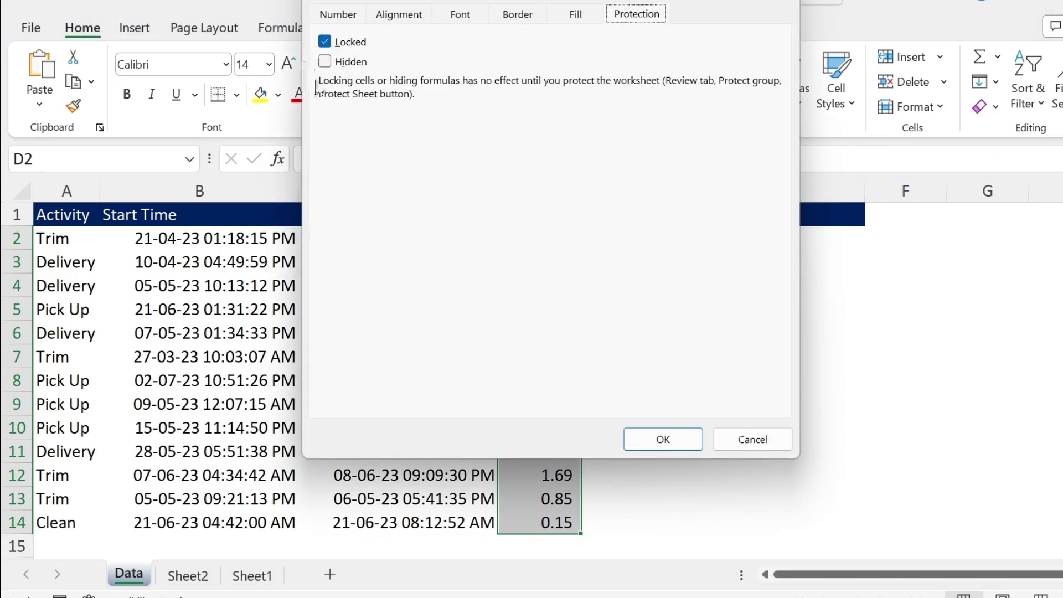
pyautogui.click(326, 61)
pyautogui.click(662, 443)
# Check whether the formulas in D4, D2 and D8 still show while the sheet is unprotected
pyautogui.click(518, 289)
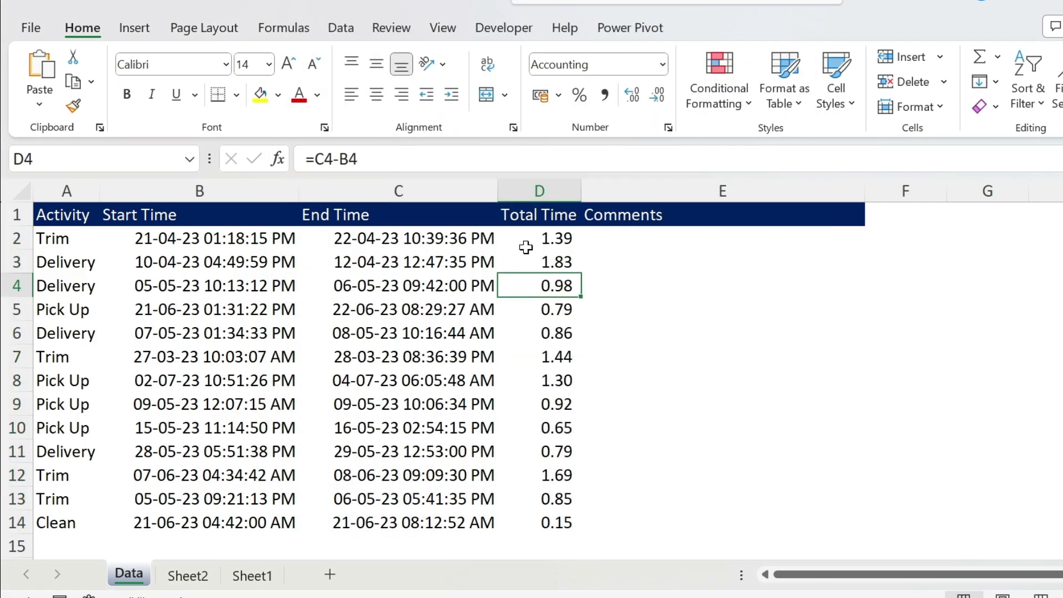
pyautogui.click(537, 238)
pyautogui.click(541, 376)
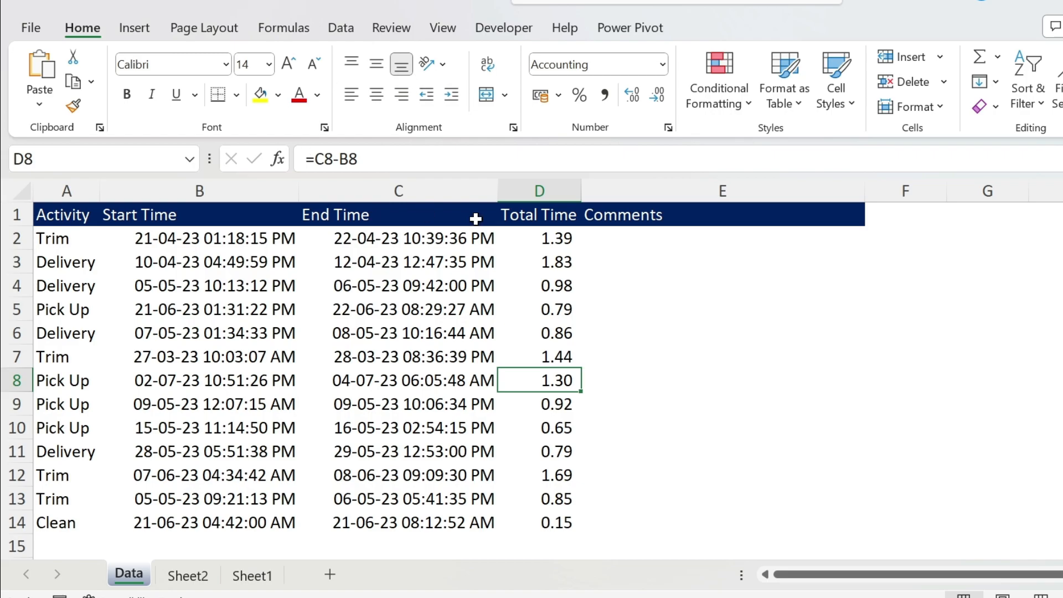
# Protect the Data sheet without allowing column insertion, entering and confirming the sheet password
pyautogui.click(389, 28)
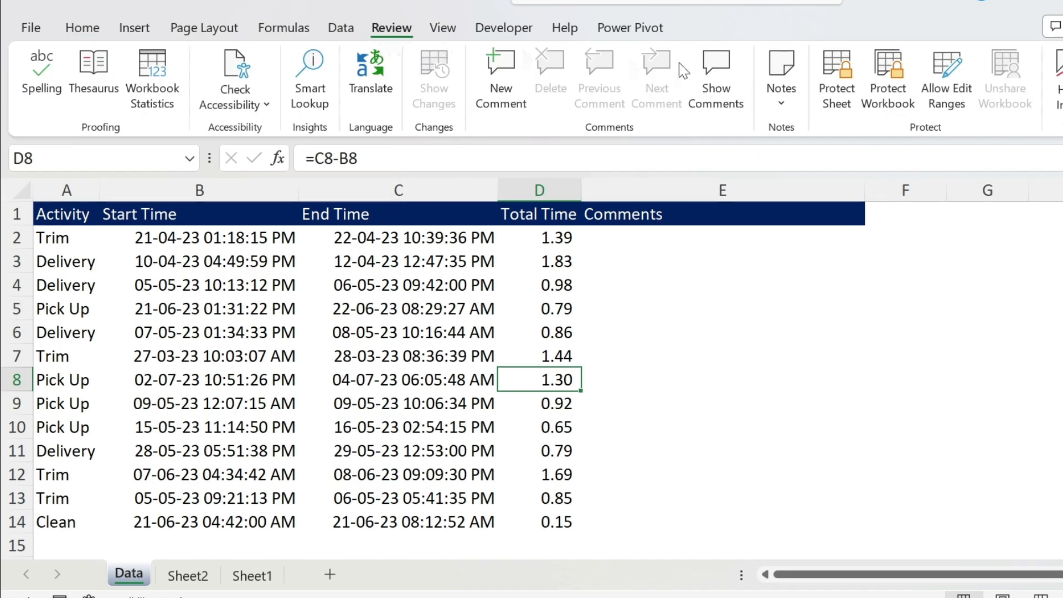
pyautogui.click(825, 83)
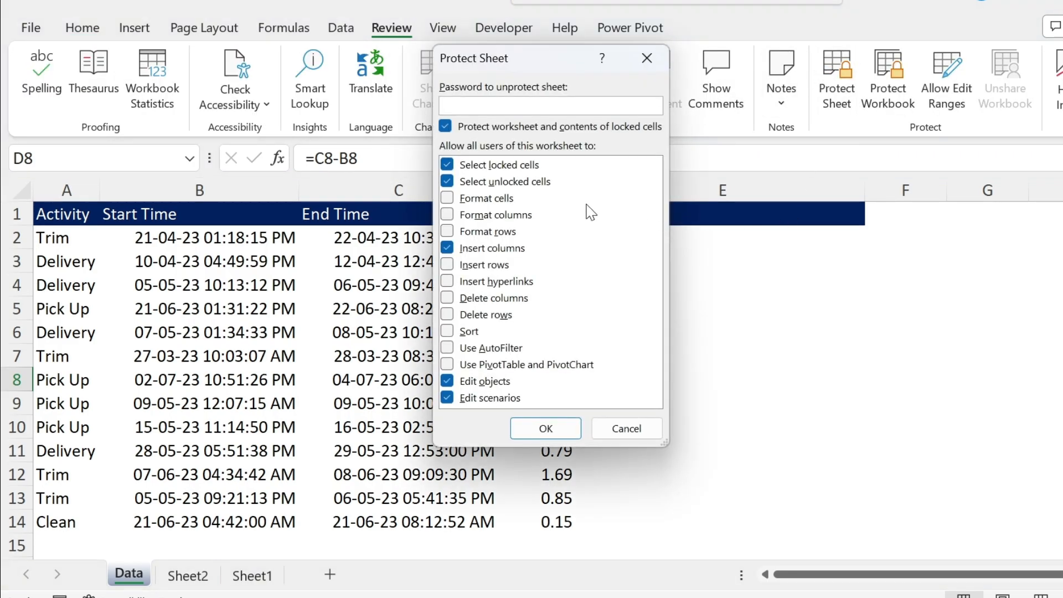
pyautogui.click(448, 248)
pyautogui.click(486, 103)
pyautogui.write('1')
pyautogui.click(545, 428)
pyautogui.write('1')
pyautogui.click(573, 310)
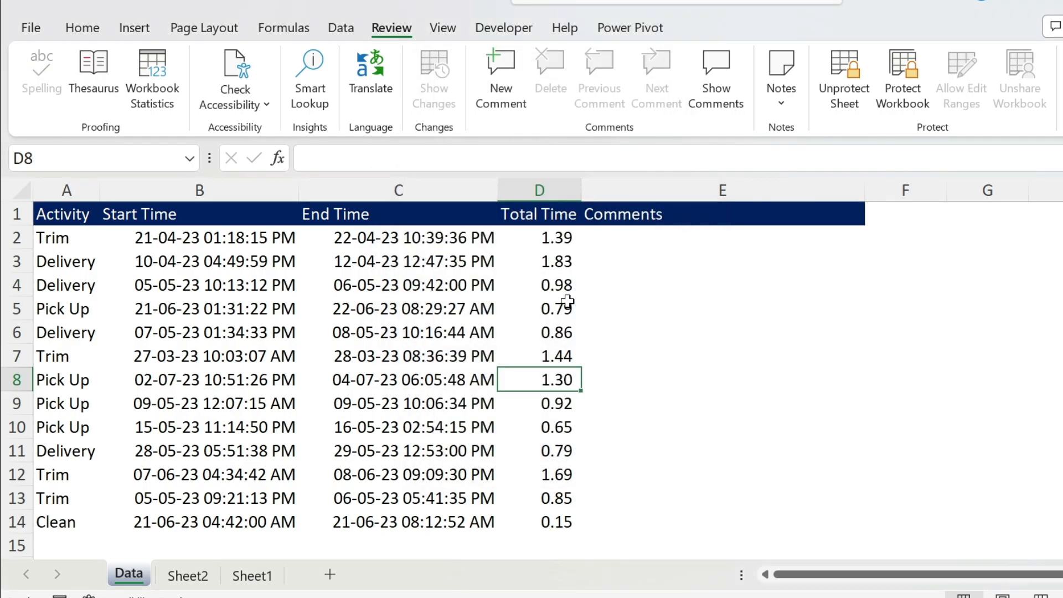
# Compare what the formula bar shows for Total Time cell D4 and End Time cell C6
pyautogui.click(559, 284)
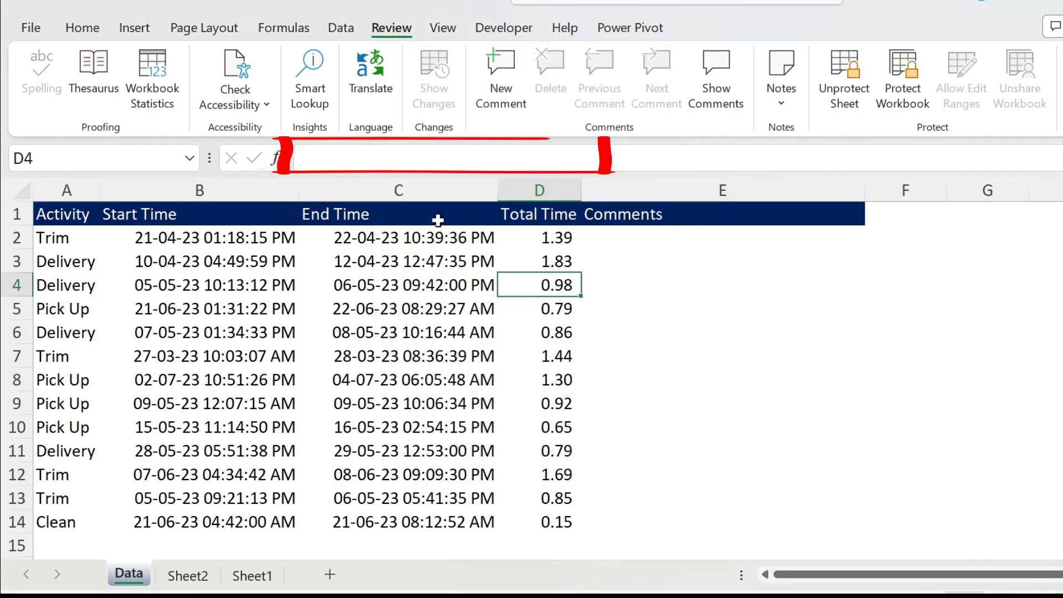
pyautogui.click(454, 328)
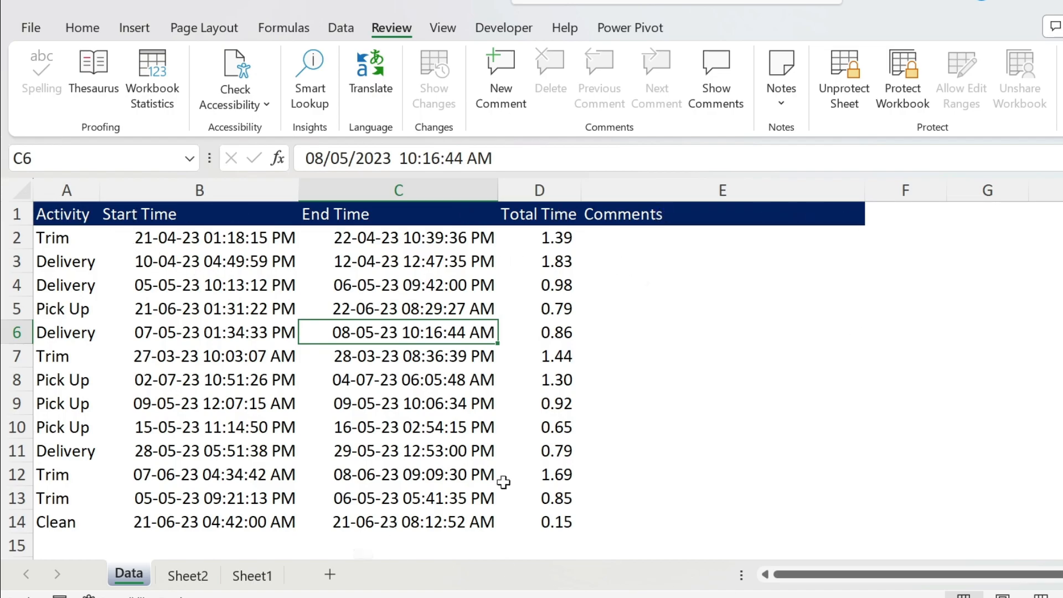
# Select the Comments cells E2:E14 and unprotect the Data sheet by entering its password
pyautogui.moveTo(686, 245); pyautogui.dragTo(685, 510)
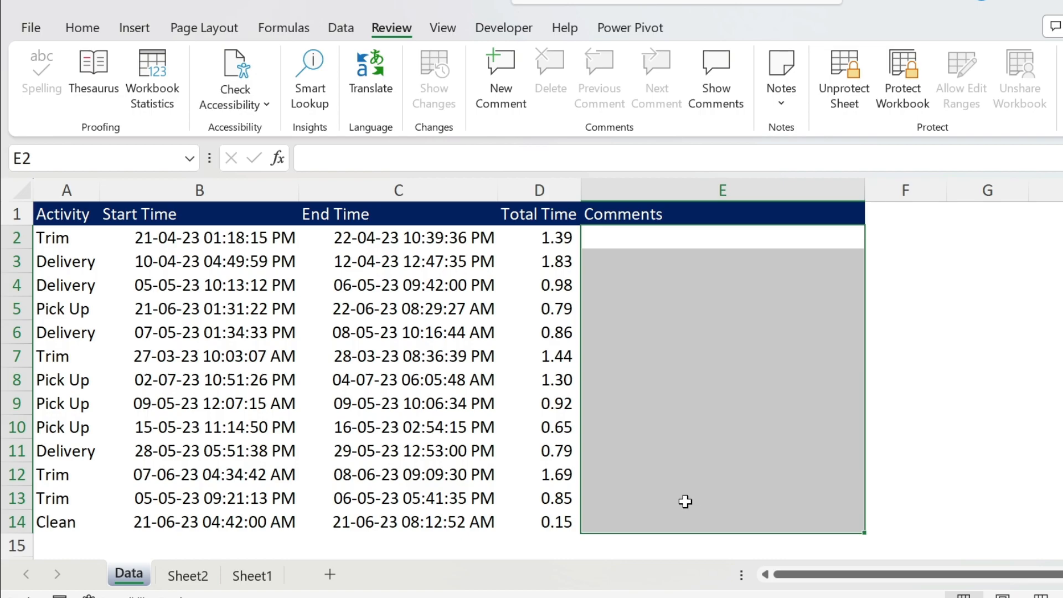
pyautogui.click(846, 89)
pyautogui.write('1')
pyautogui.click(556, 269)
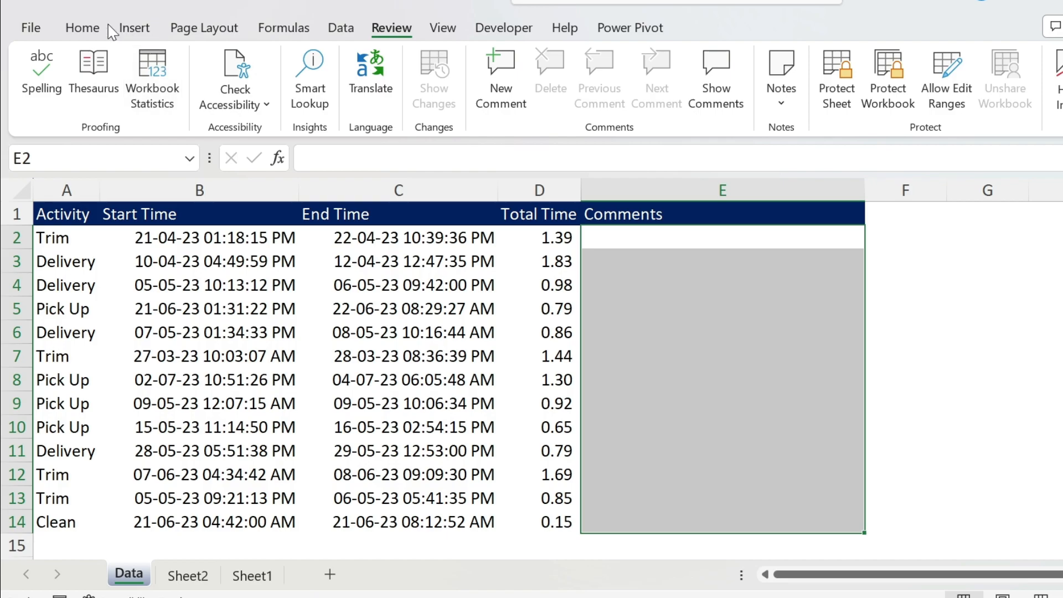
# Turn off the Locked protection attribute for the selected Comments cells E2:E14
pyautogui.click(91, 30)
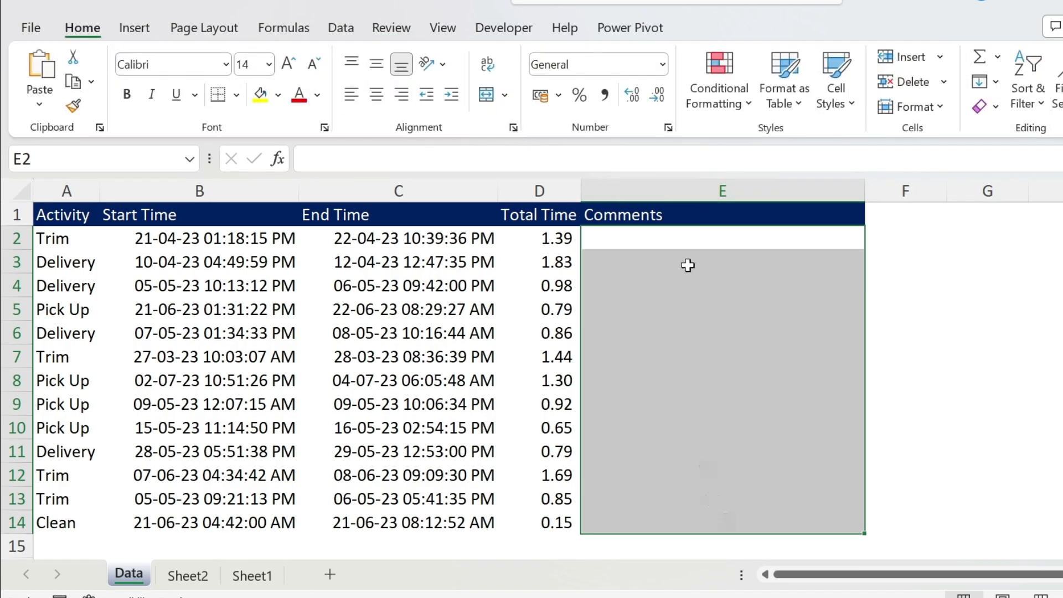
pyautogui.click(514, 128)
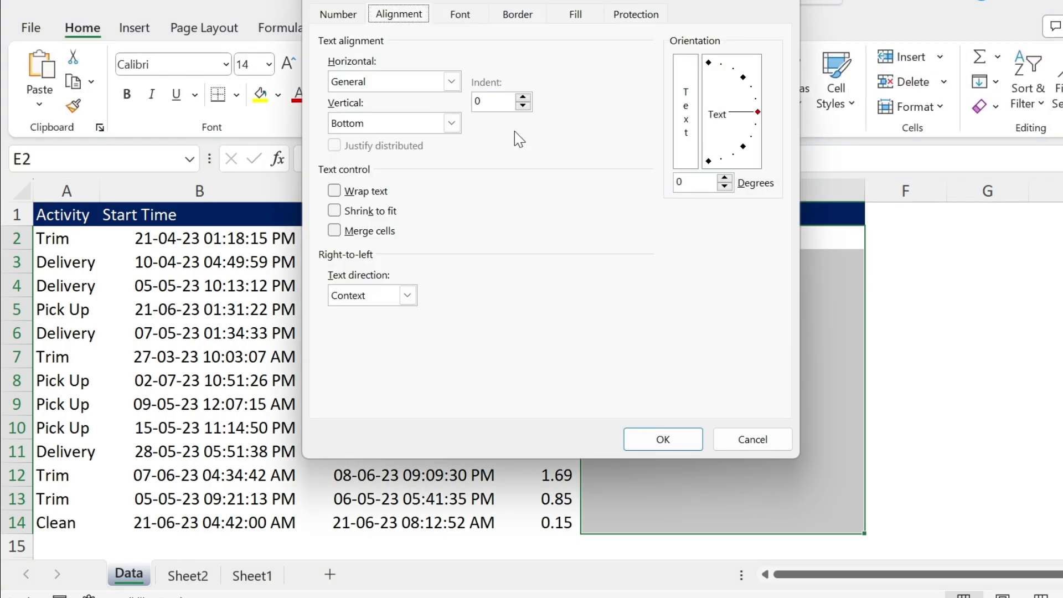
pyautogui.click(637, 16)
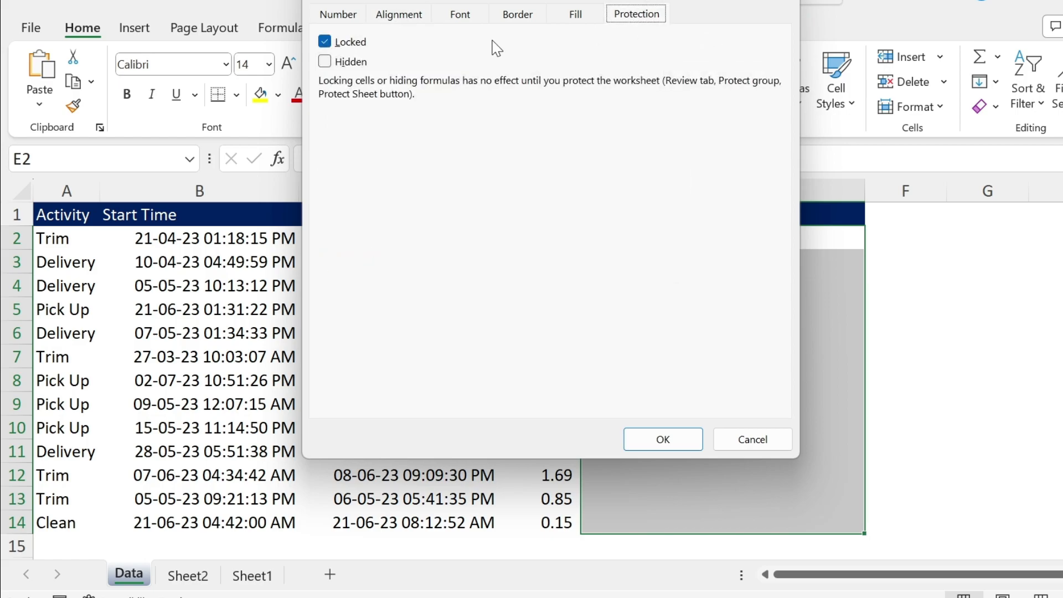
pyautogui.click(325, 43)
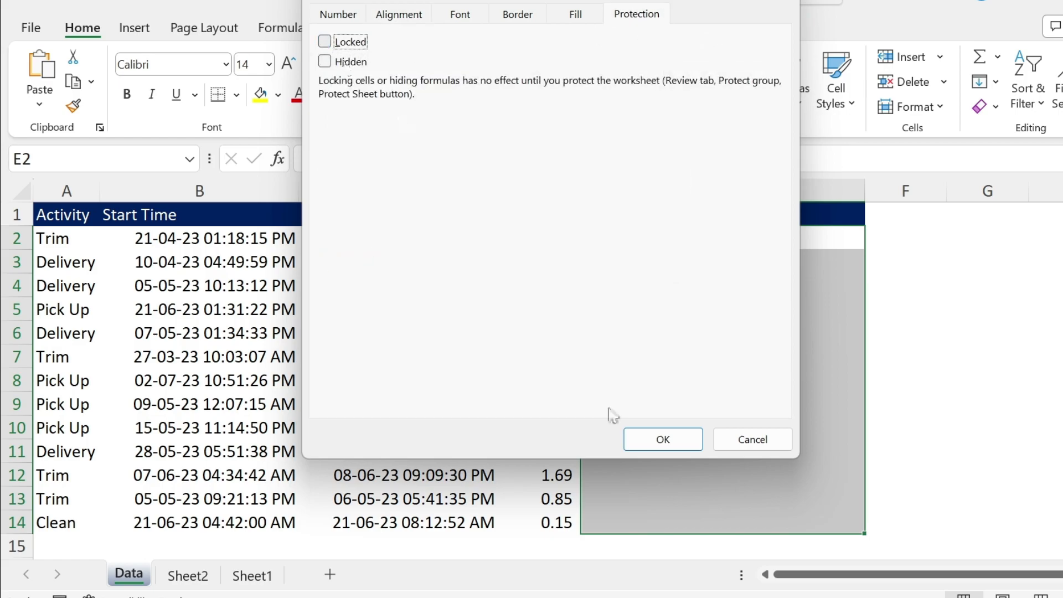
pyautogui.click(665, 437)
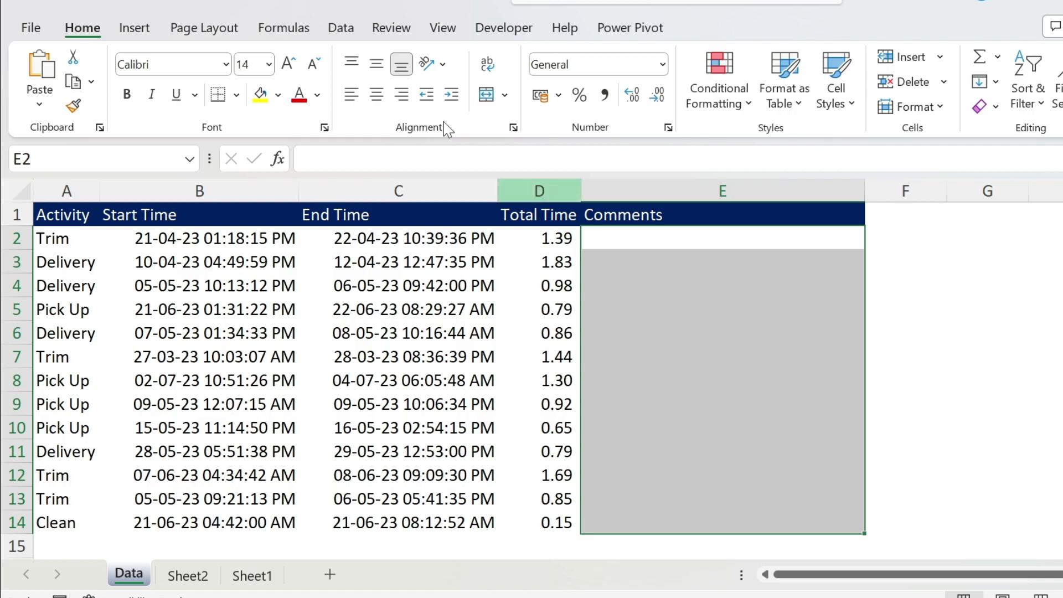
# Protect the Data sheet again with the default permissions, entering and confirming the sheet password
pyautogui.click(392, 28)
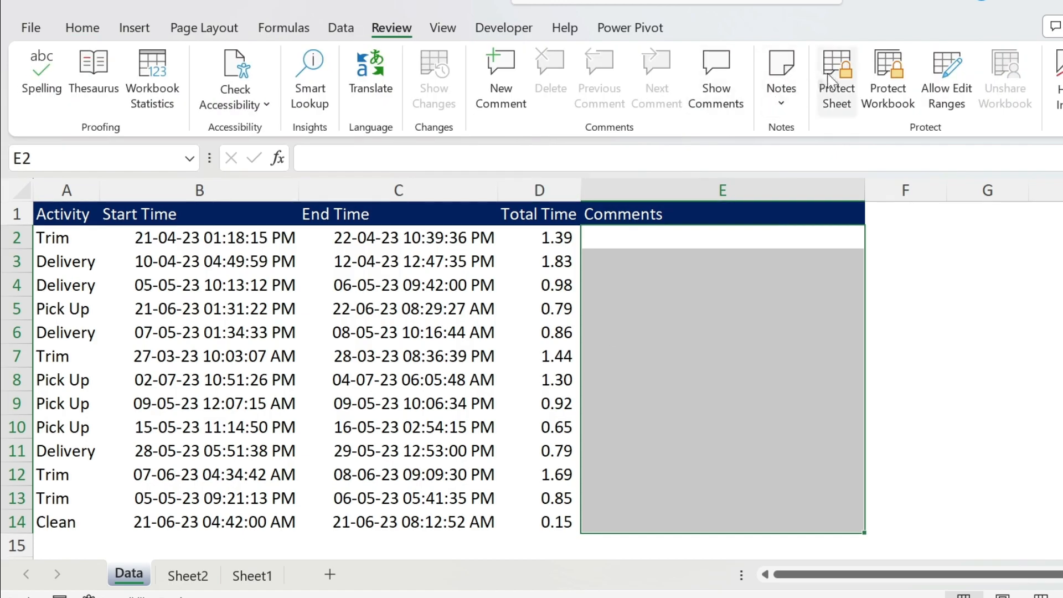
pyautogui.click(831, 83)
pyautogui.write('1')
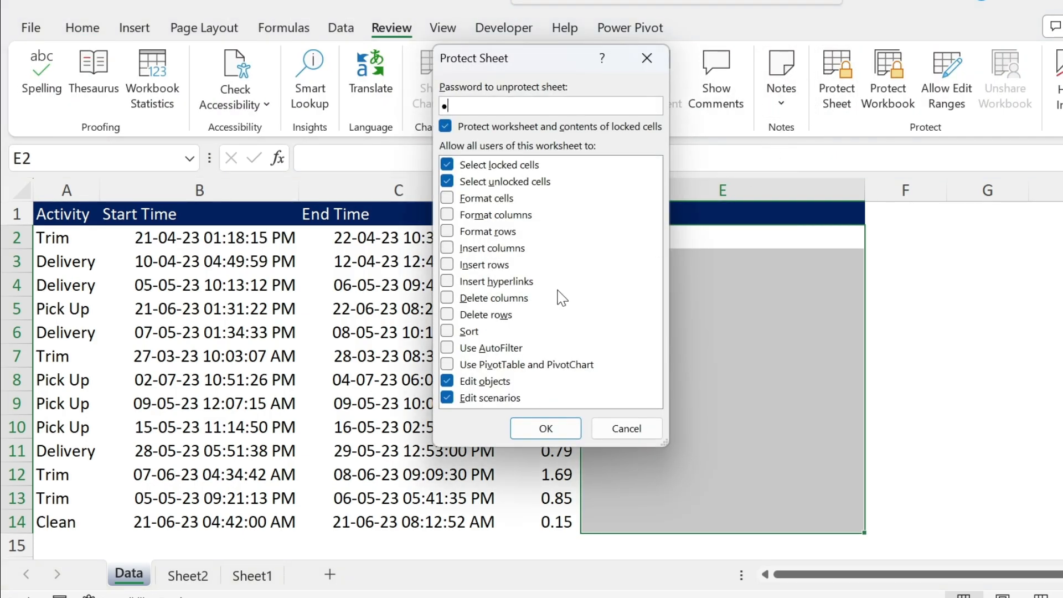
pyautogui.click(546, 428)
pyautogui.write('1')
pyautogui.click(573, 309)
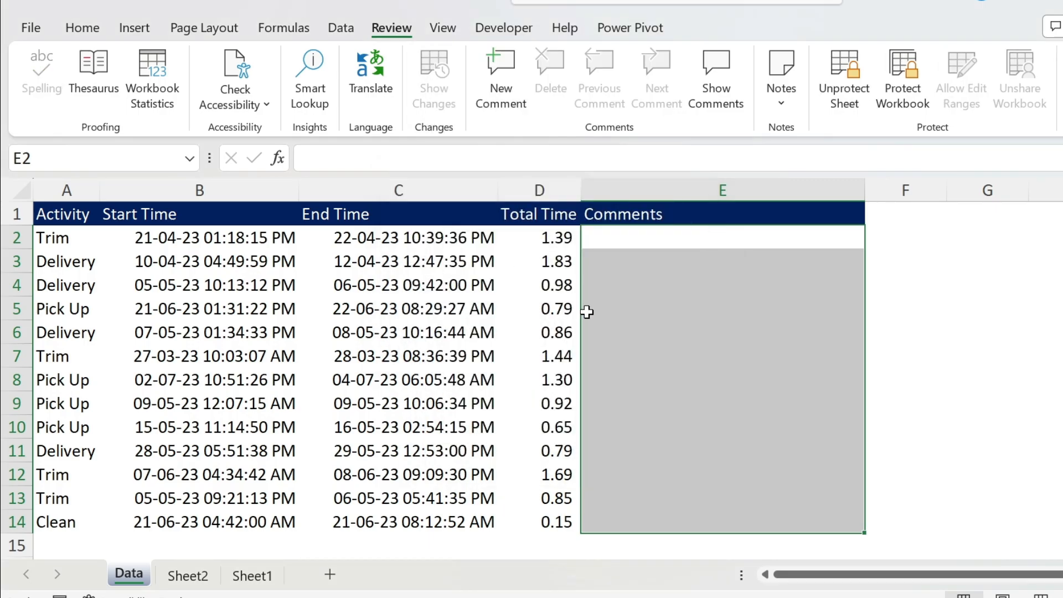
# Try to edit the End Time value in cell C4 of the protected sheet
pyautogui.click(465, 294)
pyautogui.doubleClick(465, 299)
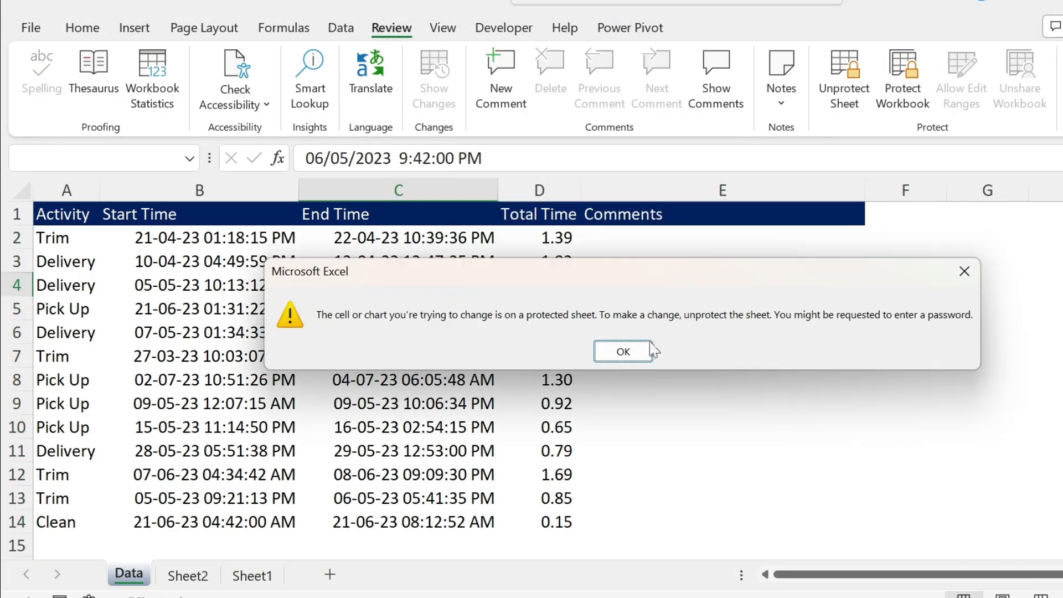
pyautogui.click(620, 351)
# Enter "Subscribe" in the unlocked Comments cell E3
pyautogui.click(675, 252)
pyautogui.write('Subscribe')
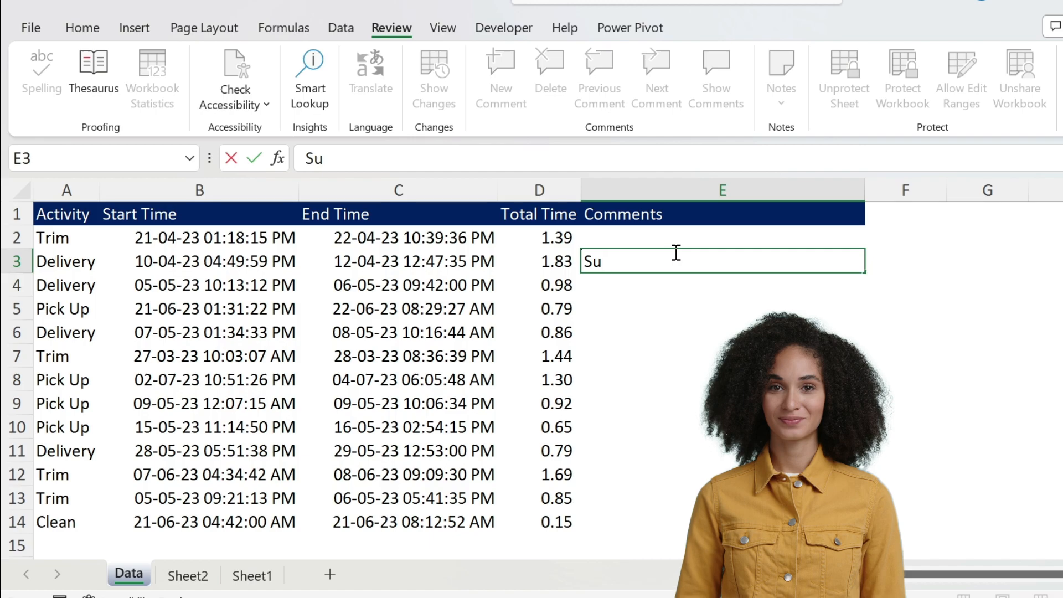
pyautogui.press('Return')
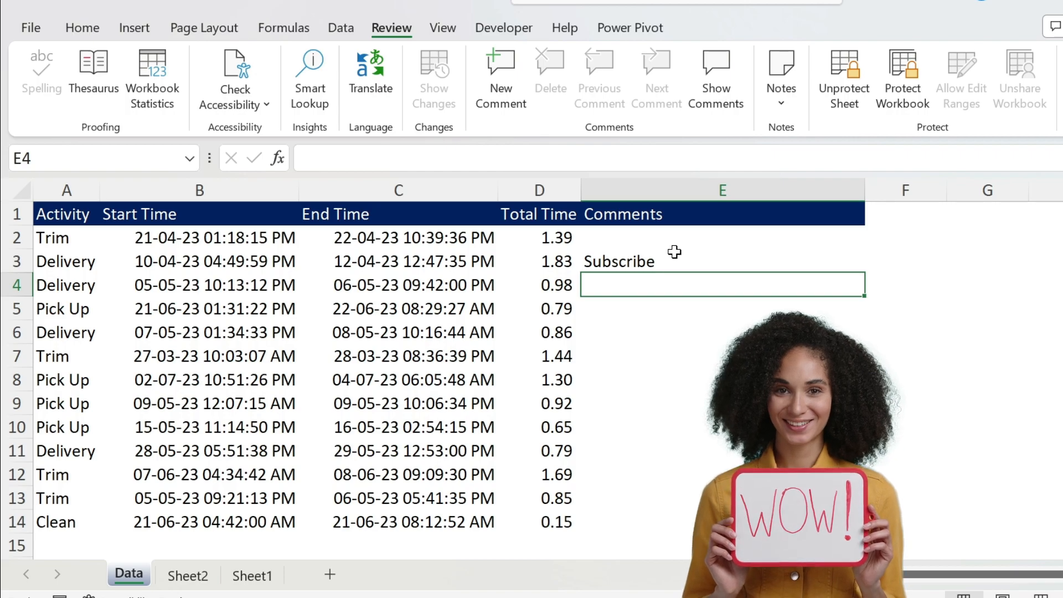
# Remove the protection from the Data sheet using the sheet password
pyautogui.click(861, 82)
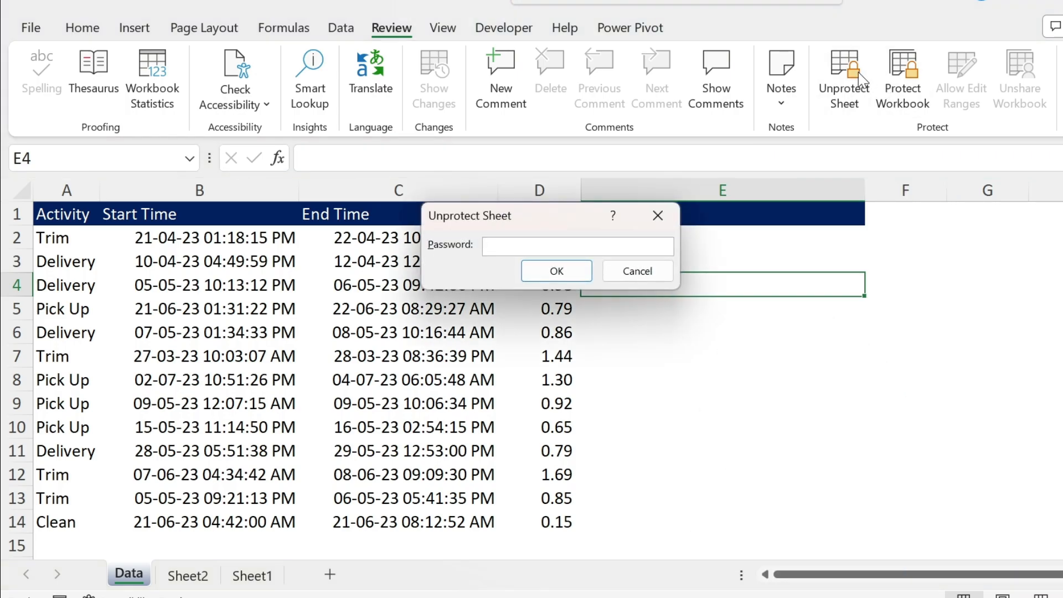
pyautogui.write('1')
pyautogui.click(538, 271)
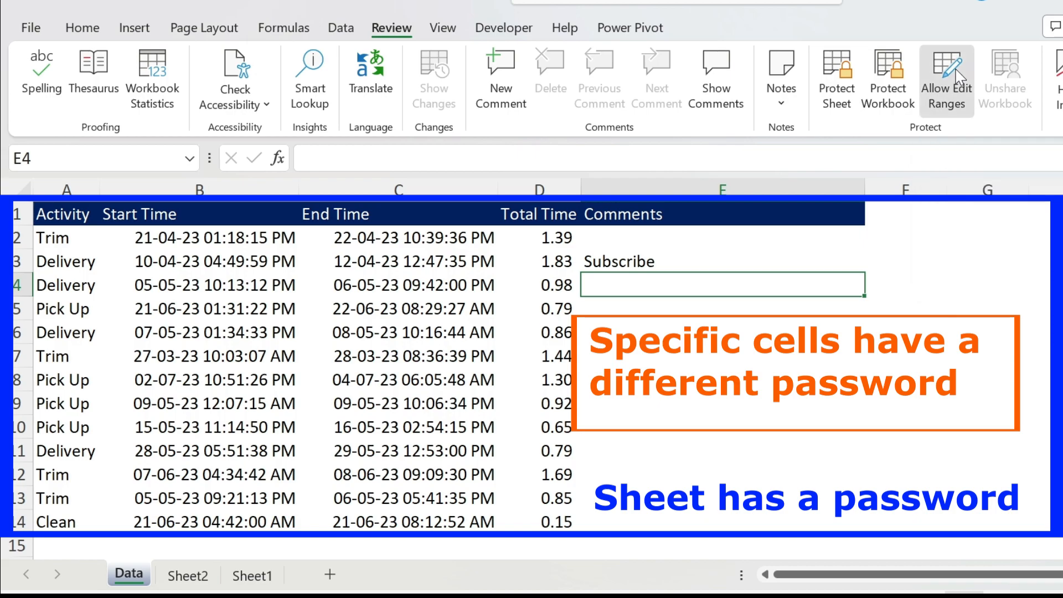
# Create a new allowed edit range that refers to cells C2:C3
pyautogui.click(948, 77)
pyautogui.click(705, 147)
pyautogui.moveTo(502, 126); pyautogui.dragTo(730, 140)
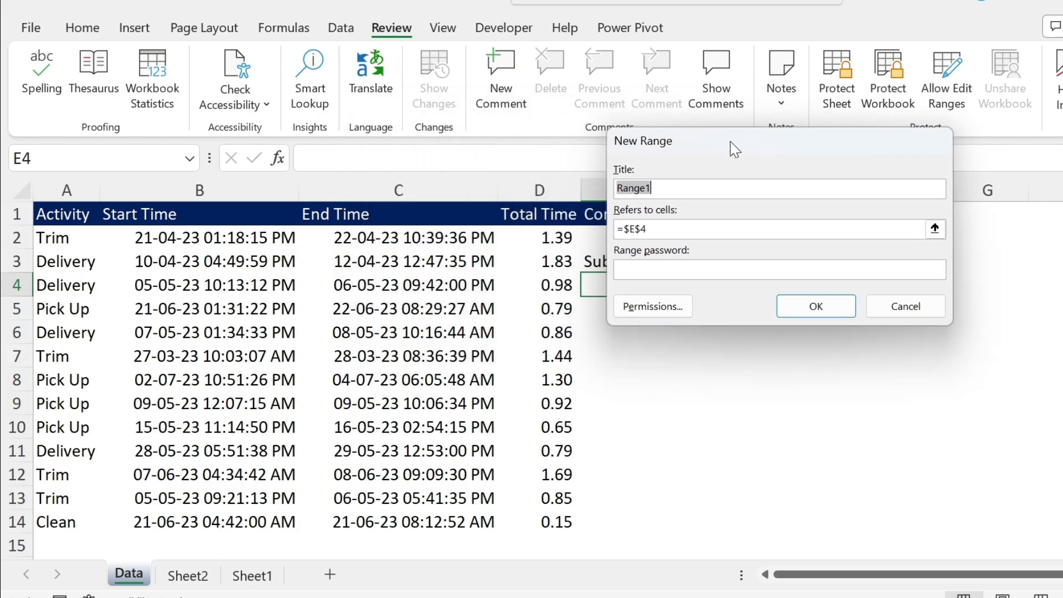
pyautogui.click(935, 228)
pyautogui.moveTo(434, 235); pyautogui.dragTo(488, 248)
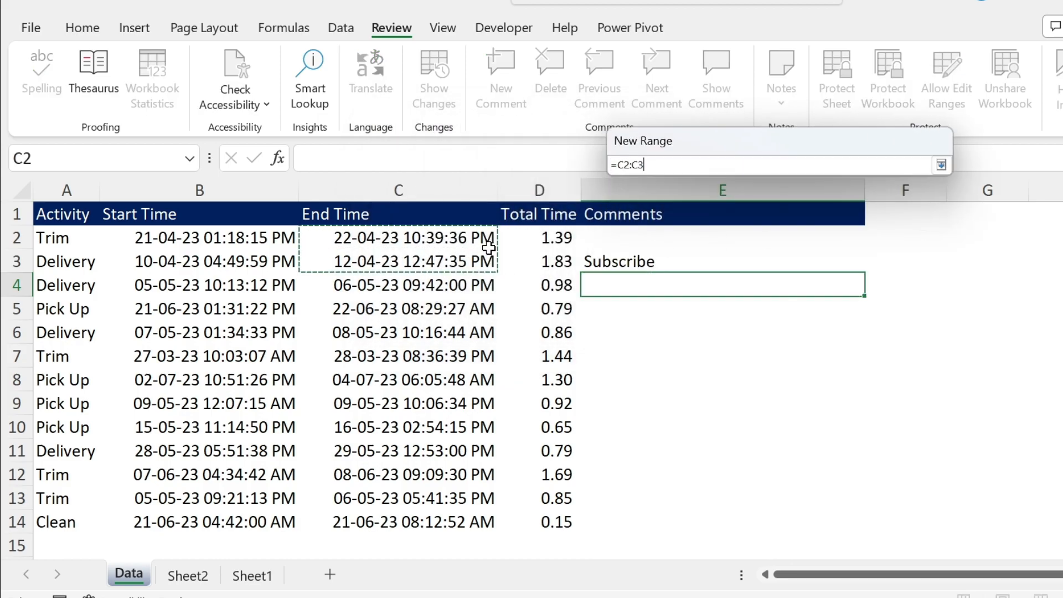
pyautogui.click(942, 164)
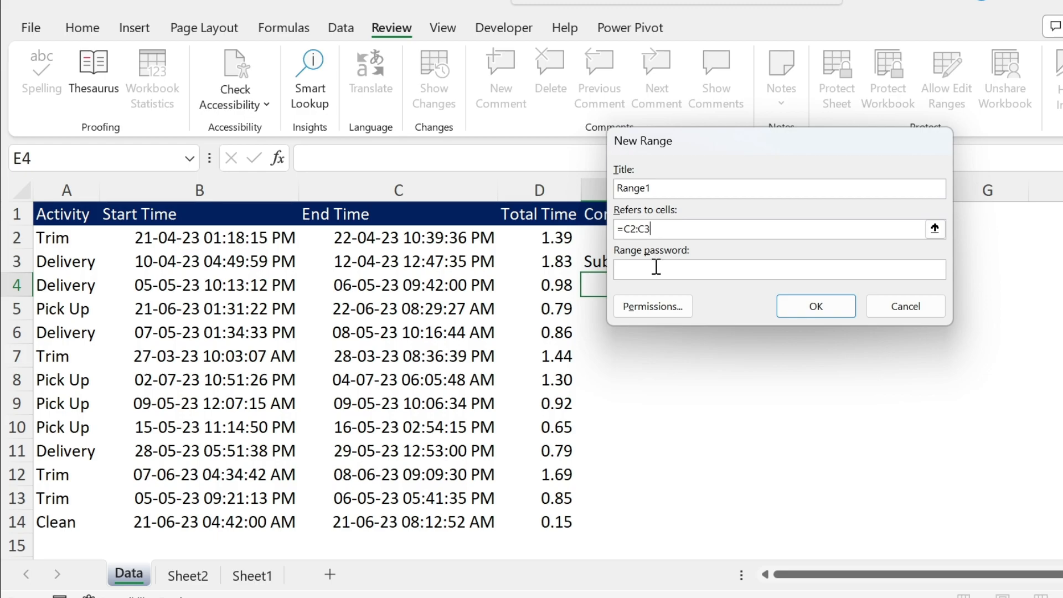
# Check the permissions of the new C2:C3 range, give it a range password with confirmation, and apply the allowed edit range
pyautogui.click(654, 306)
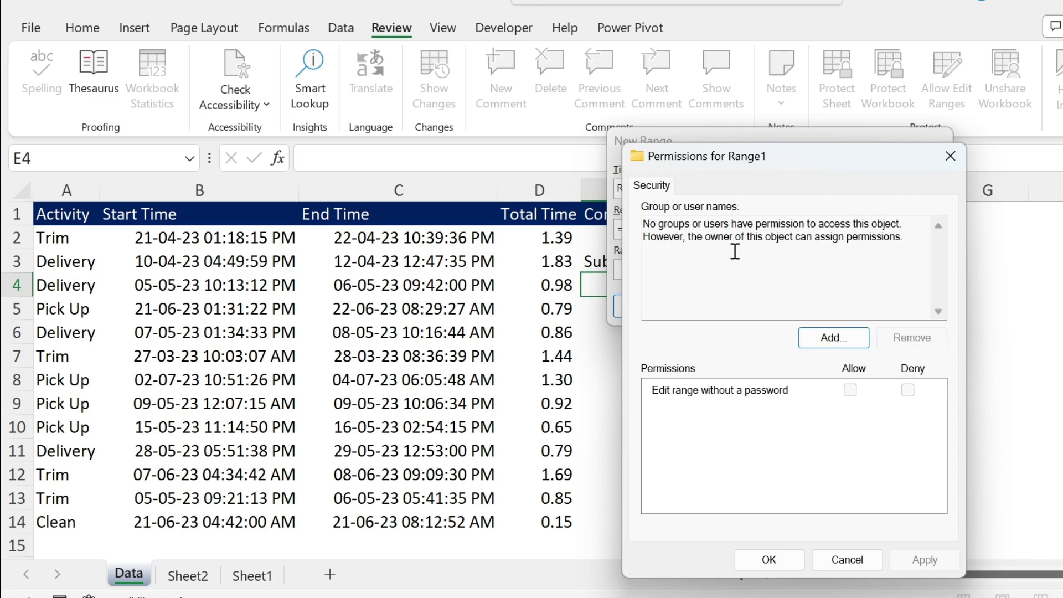
pyautogui.click(857, 564)
pyautogui.click(707, 270)
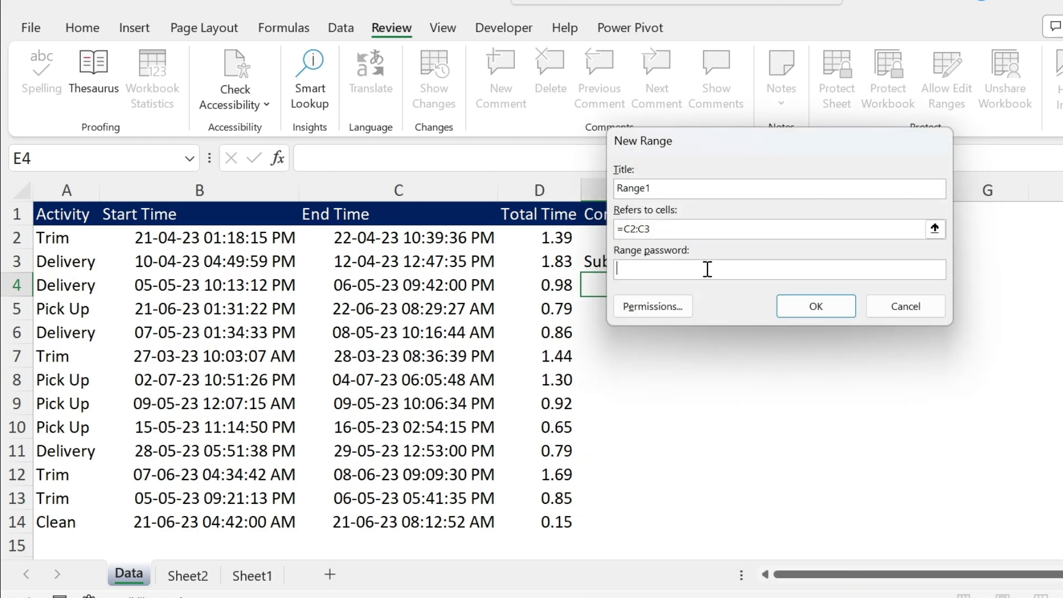
pyautogui.click(818, 308)
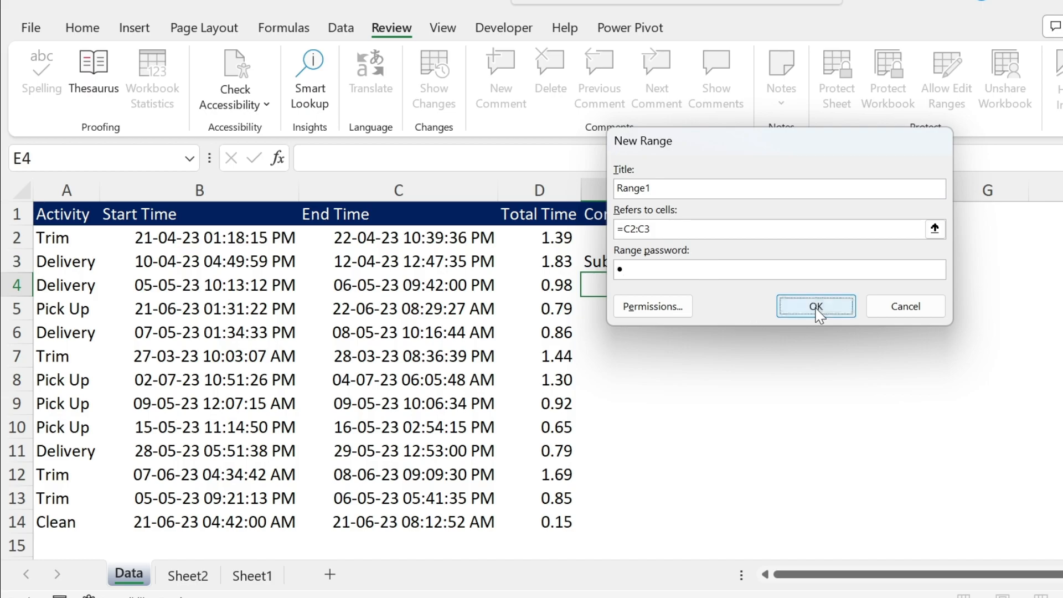
pyautogui.write('1')
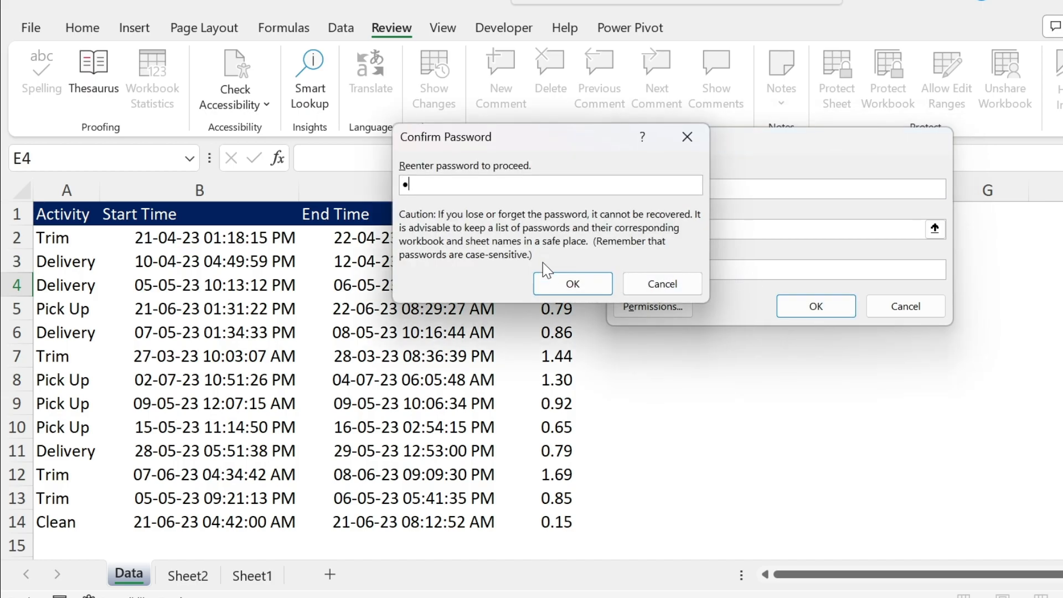
pyautogui.click(576, 285)
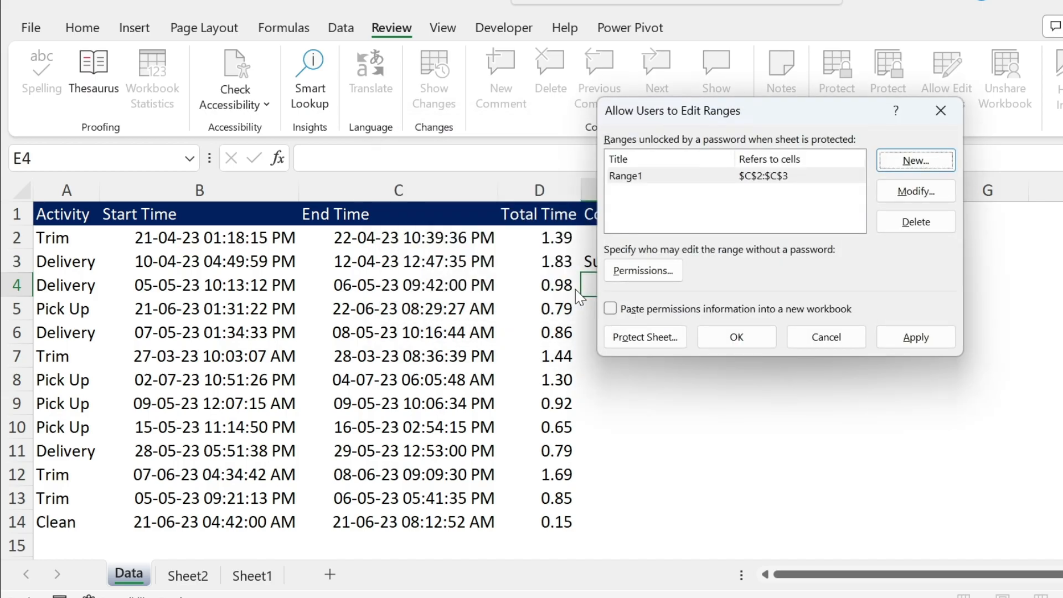
pyautogui.click(919, 335)
pyautogui.click(726, 339)
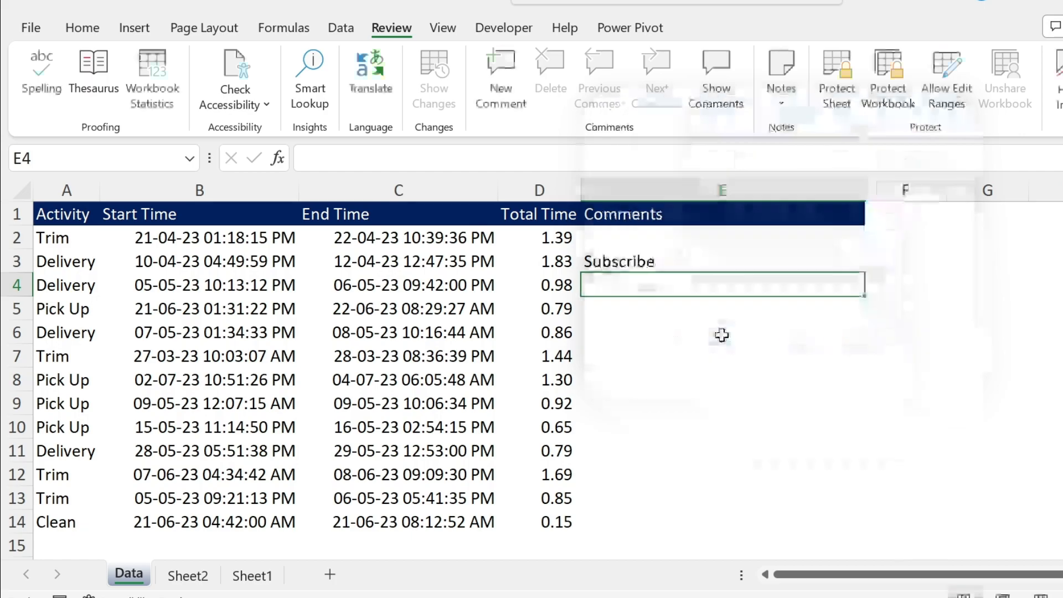
# Protect the Data sheet with a sheet password and confirm it, keeping the existing user permissions
pyautogui.click(839, 82)
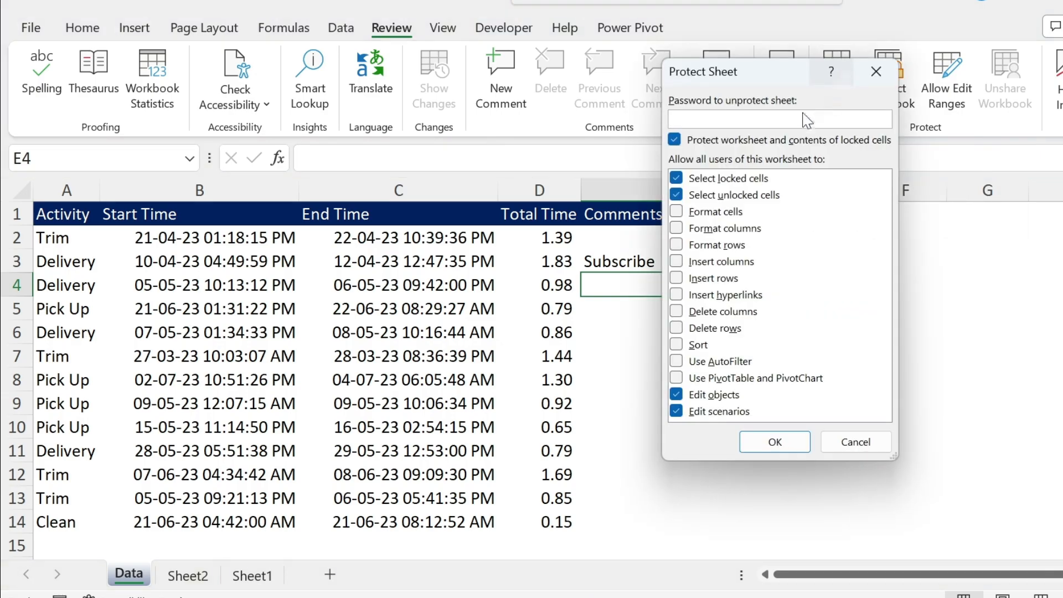
pyautogui.write('1')
pyautogui.click(772, 441)
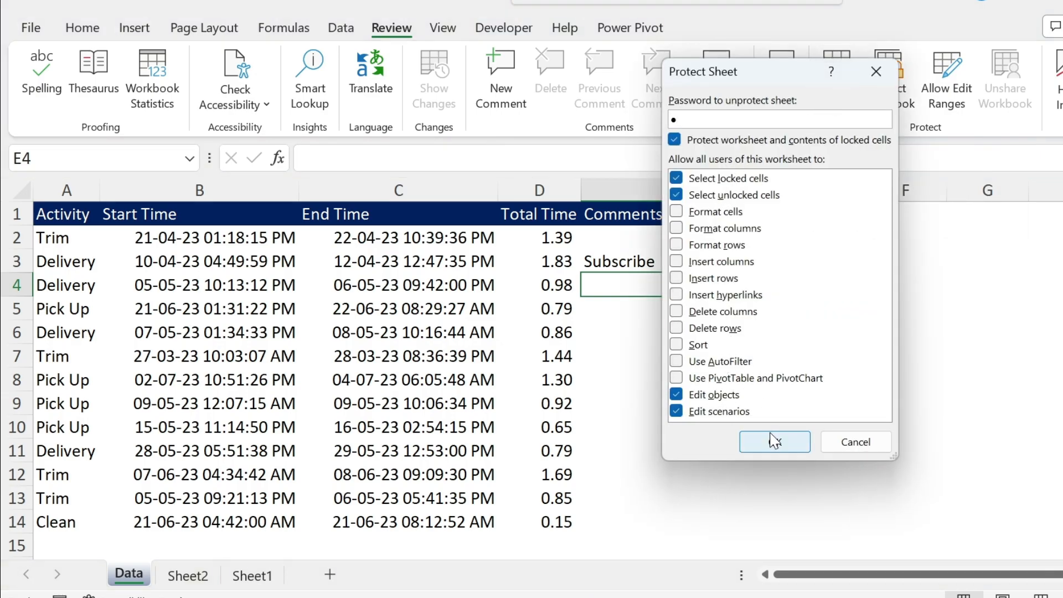
pyautogui.write('1')
pyautogui.click(791, 326)
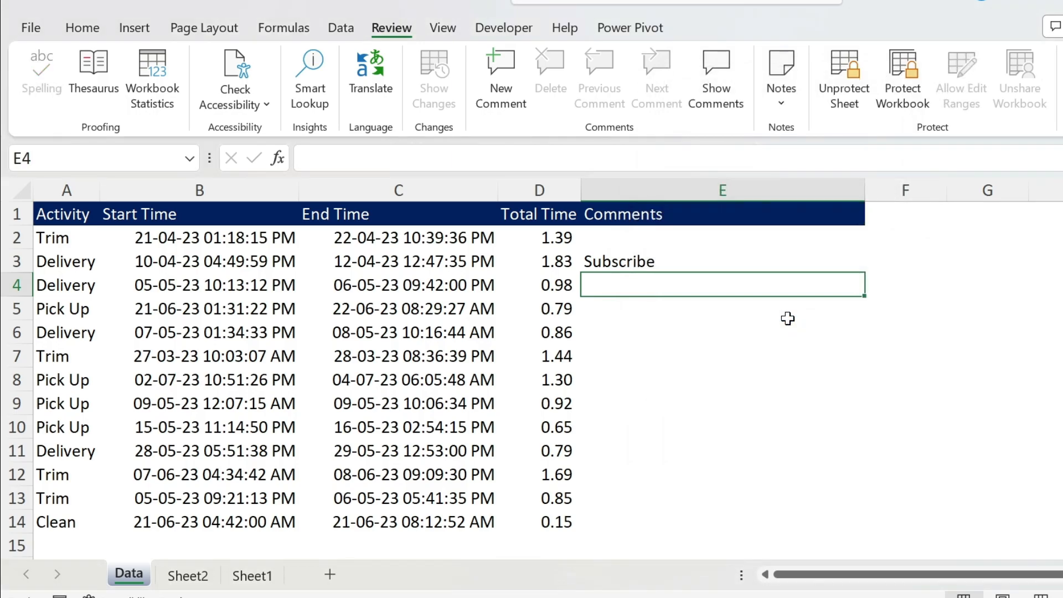
# Try to edit the End Time value in cell C8 of the protected sheet
pyautogui.doubleClick(392, 378)
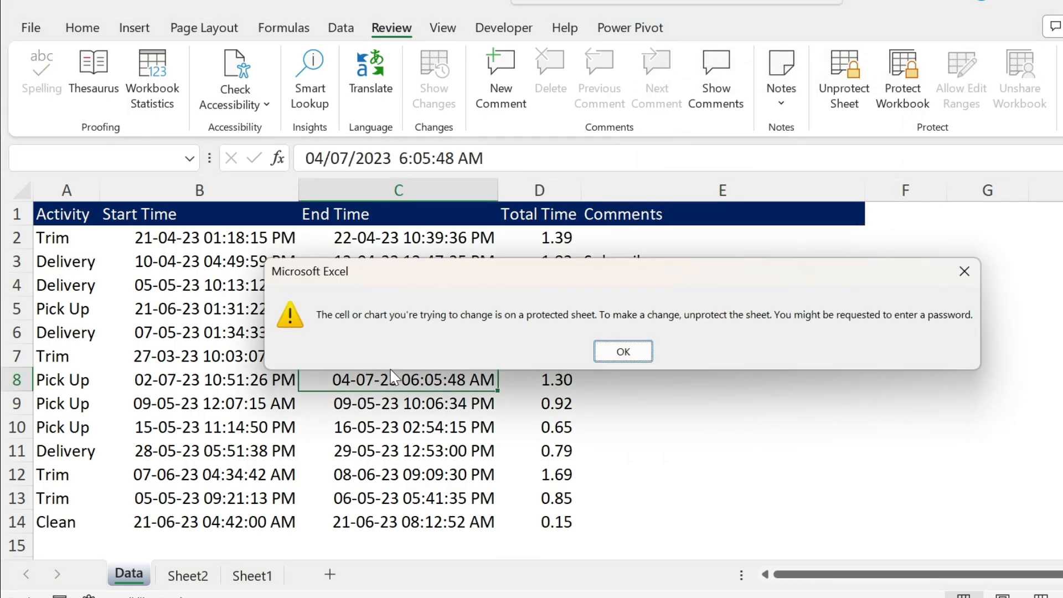
pyautogui.click(601, 354)
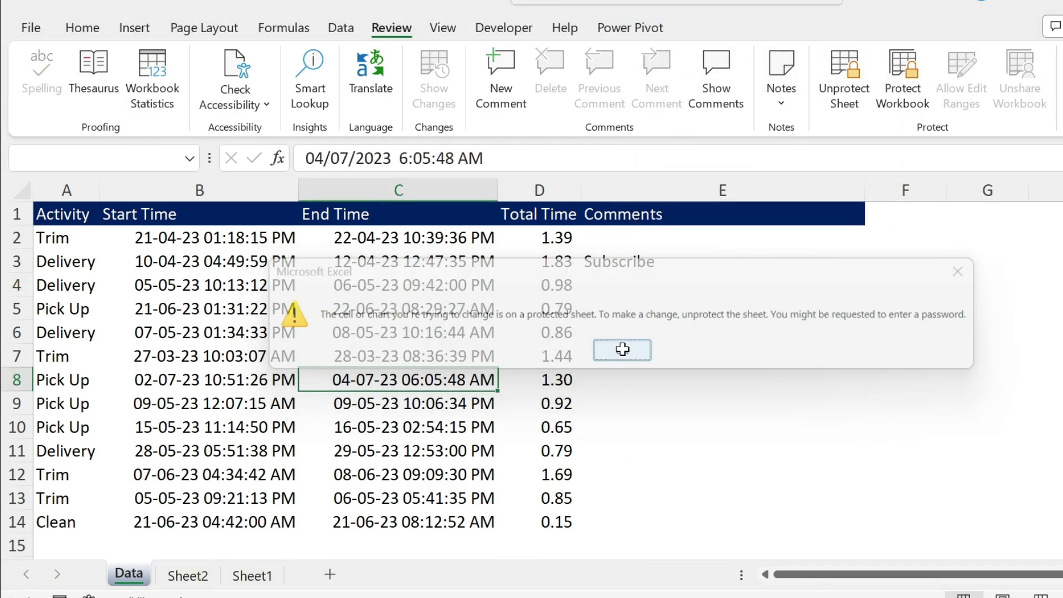
# Start editing the End Time in cell C2 and unlock its range with the range password
pyautogui.click(432, 232)
pyautogui.doubleClick(432, 232)
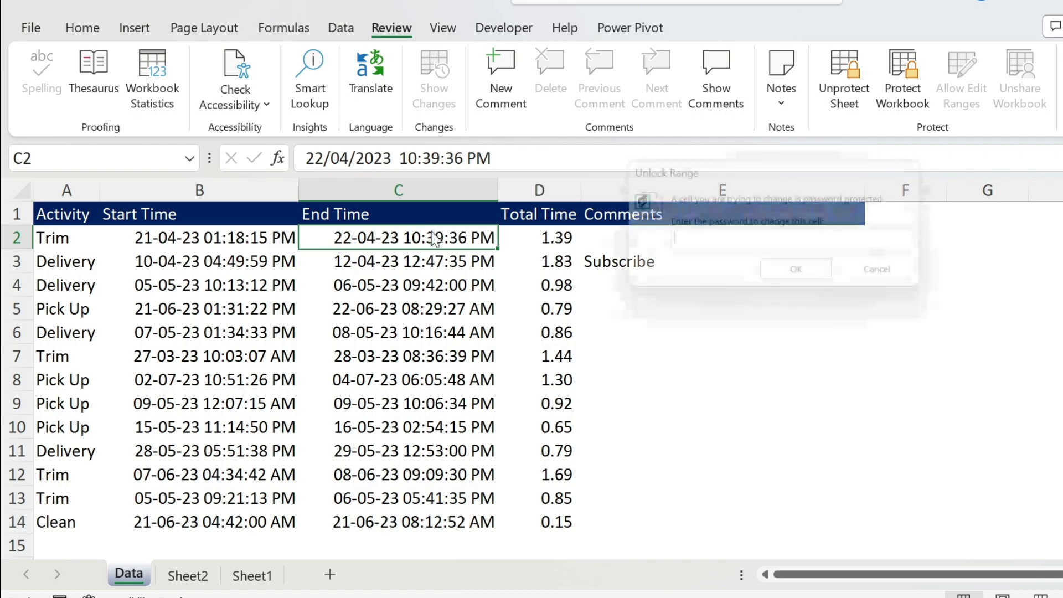
pyautogui.moveTo(660, 166); pyautogui.dragTo(578, 165)
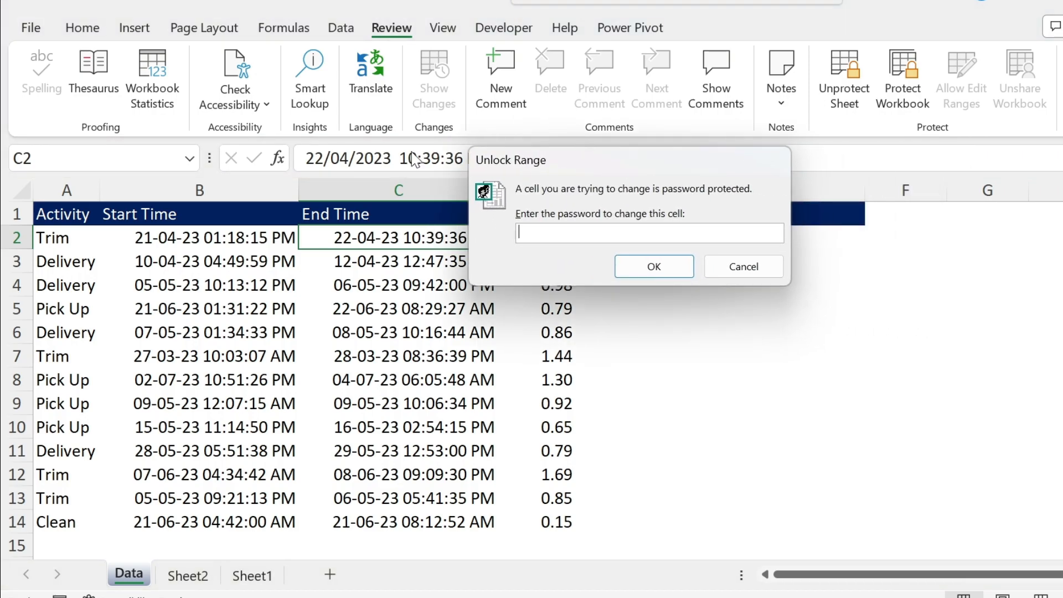
pyautogui.write('1')
pyautogui.click(665, 270)
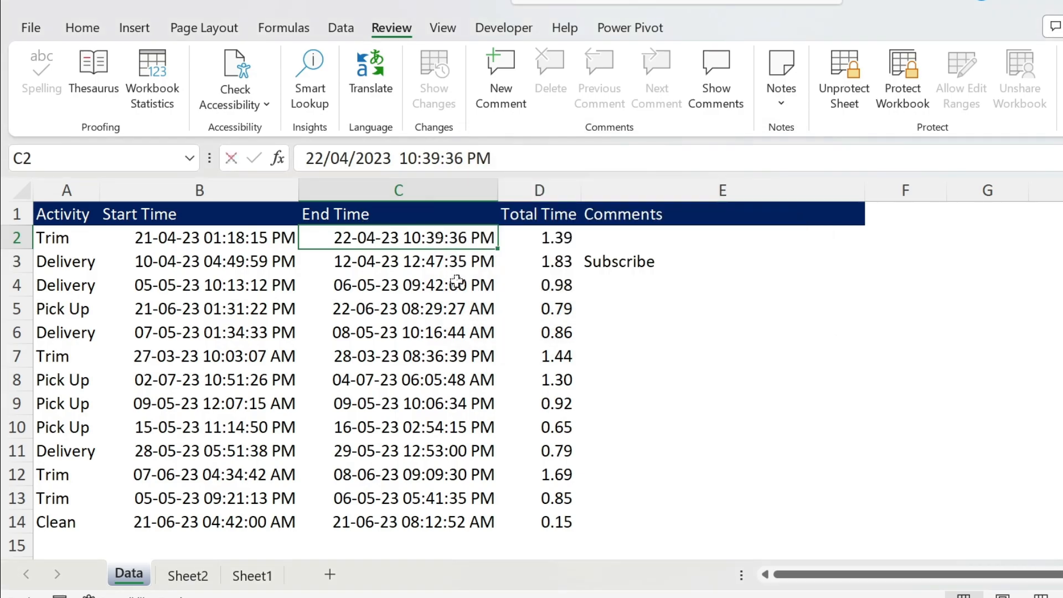
# Overwrite the End Time in the unlocked cell C2 with 1 and undo the entry
pyautogui.write('1')
pyautogui.press('Return')
pyautogui.hotkey('ctrl', 'z')
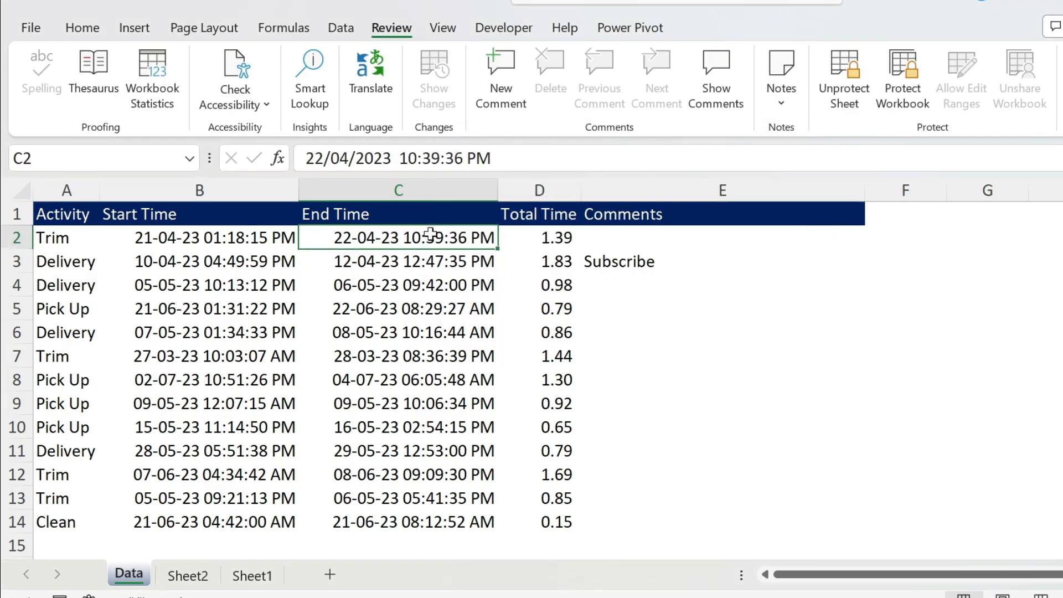